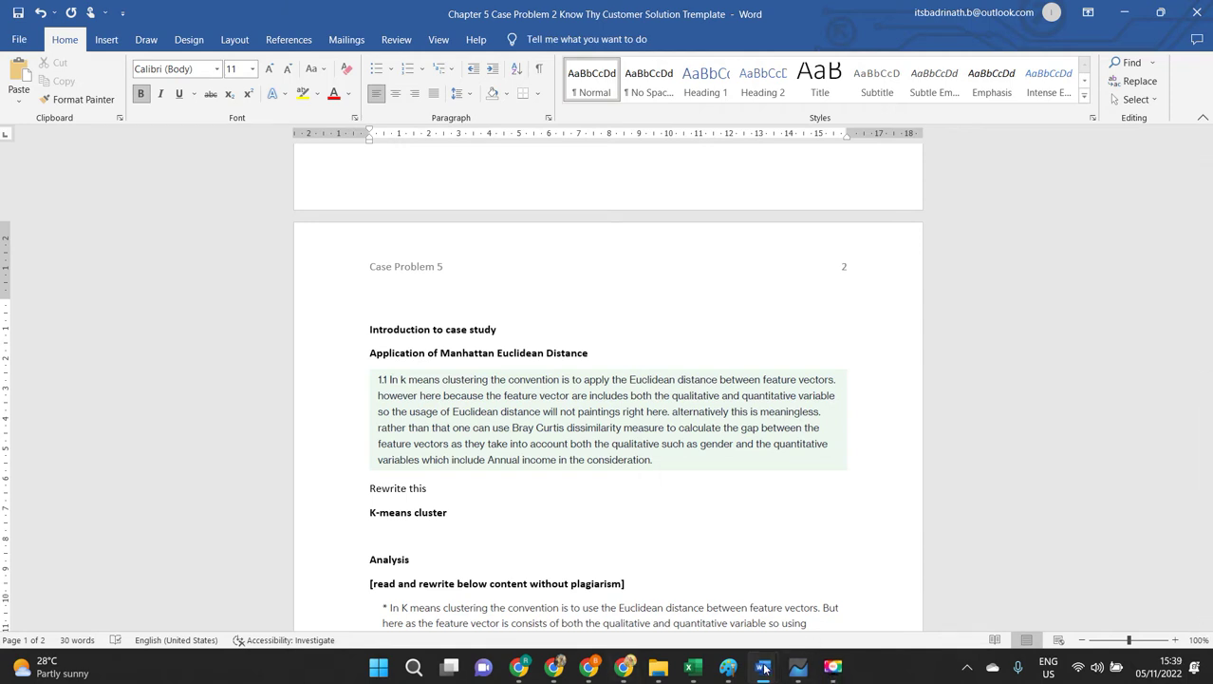
Open the Know Thy Customer solution template in Word and review its introduction, distance, K-means and analysis sections.
{"action": "mouse_move", "coordinate": [766, 669]}
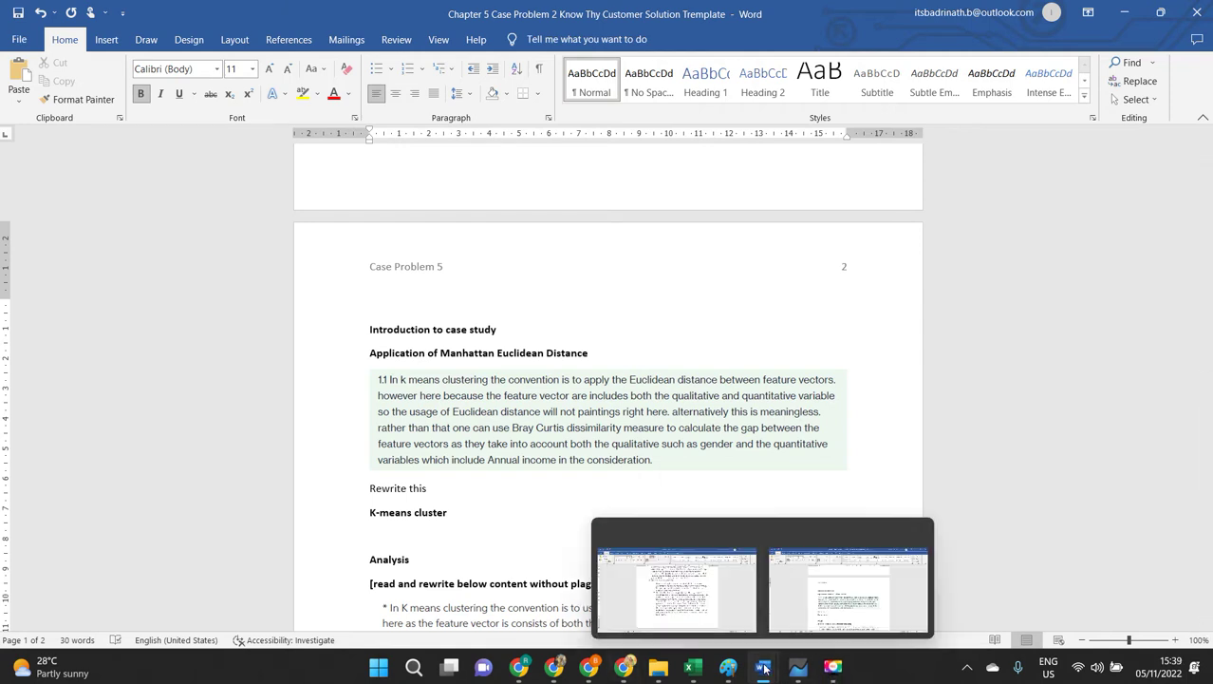
{"action": "left_click", "coordinate": [825, 611]}
{"action": "scroll", "coordinate": [631, 447], "scroll_direction": "up", "scroll_amount": 3}
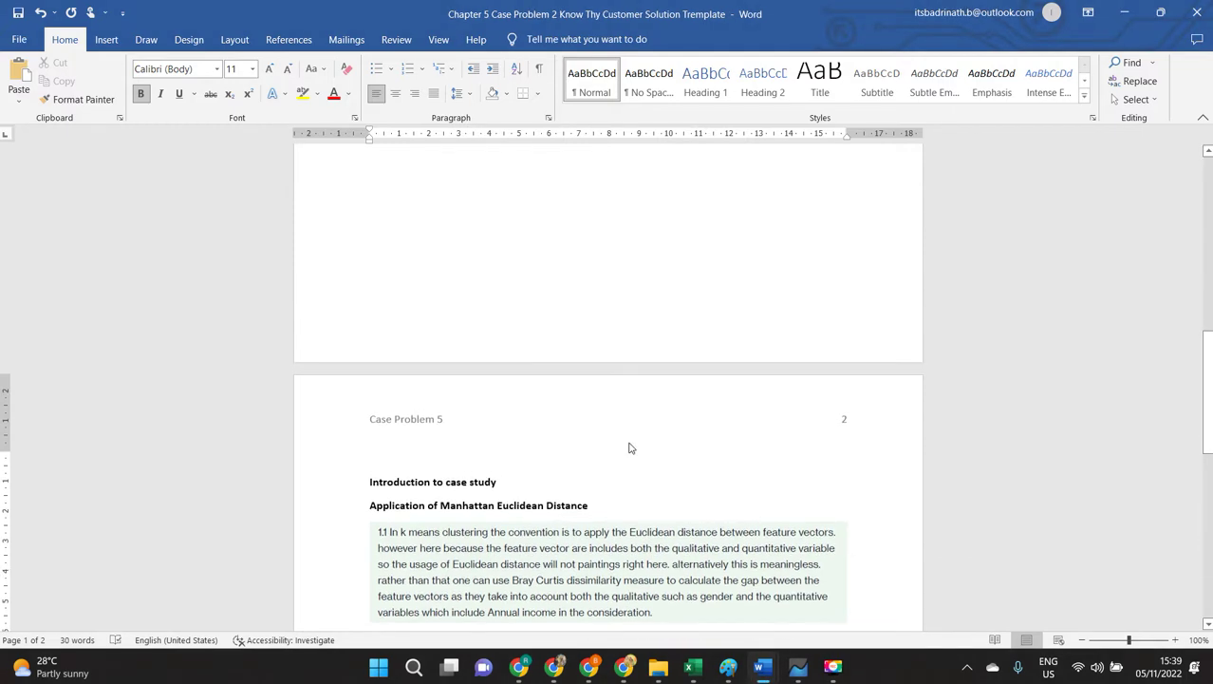
{"action": "scroll", "coordinate": [629, 447], "scroll_direction": "down", "scroll_amount": 4}
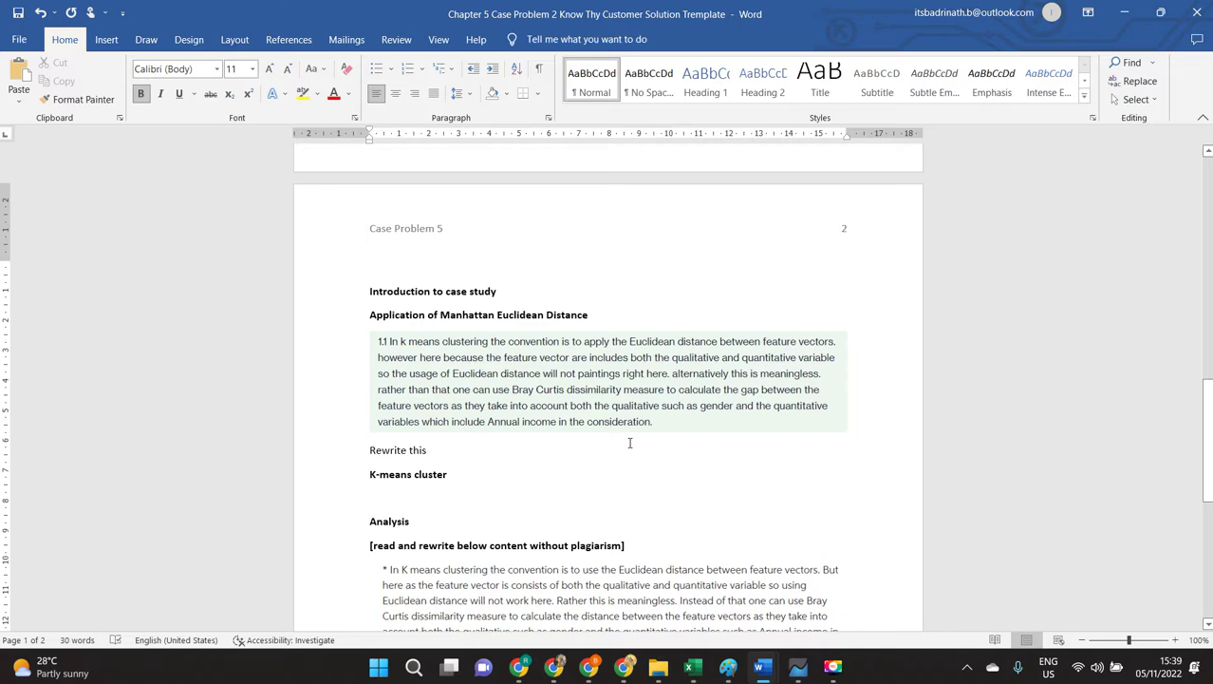
{"action": "scroll", "coordinate": [629, 442], "scroll_direction": "down", "scroll_amount": 3}
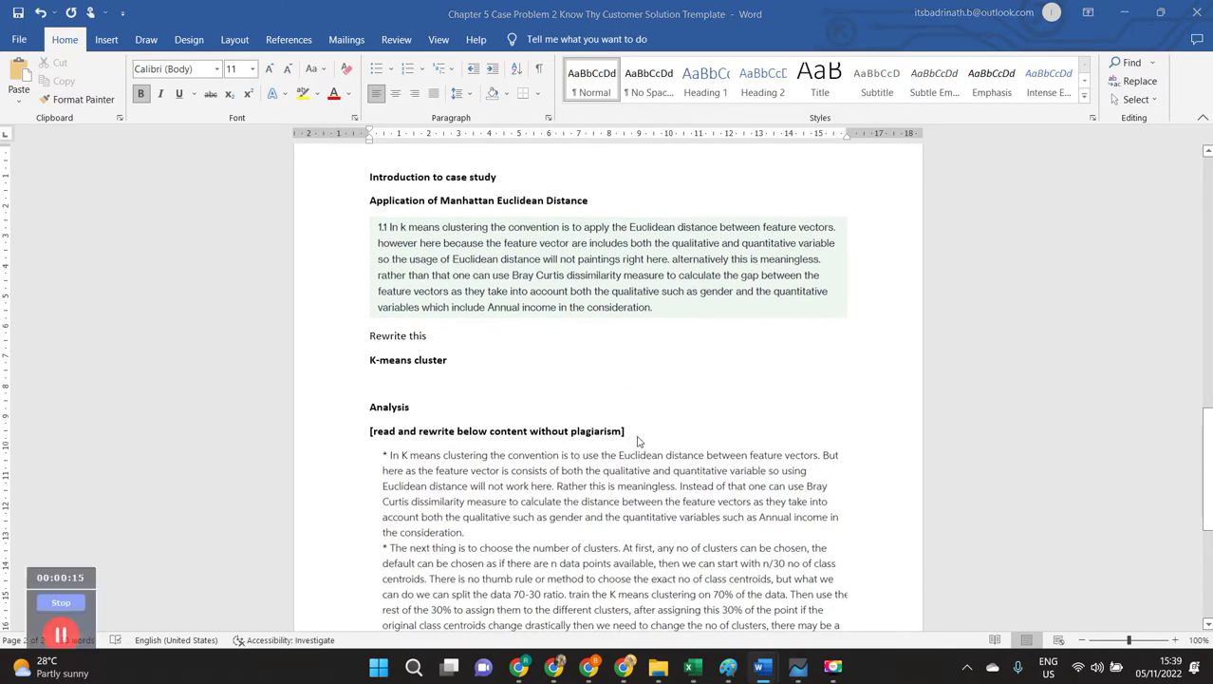
Switch to the Chapter 5 Case Problem 2 document and read the background and clustering questions.
{"action": "key", "text": "alt+Tab"}
{"action": "key", "text": "alt+Tab"}
{"action": "key", "text": "alt+Tab"}
{"action": "scroll", "coordinate": [638, 439], "scroll_direction": "up", "scroll_amount": 6}
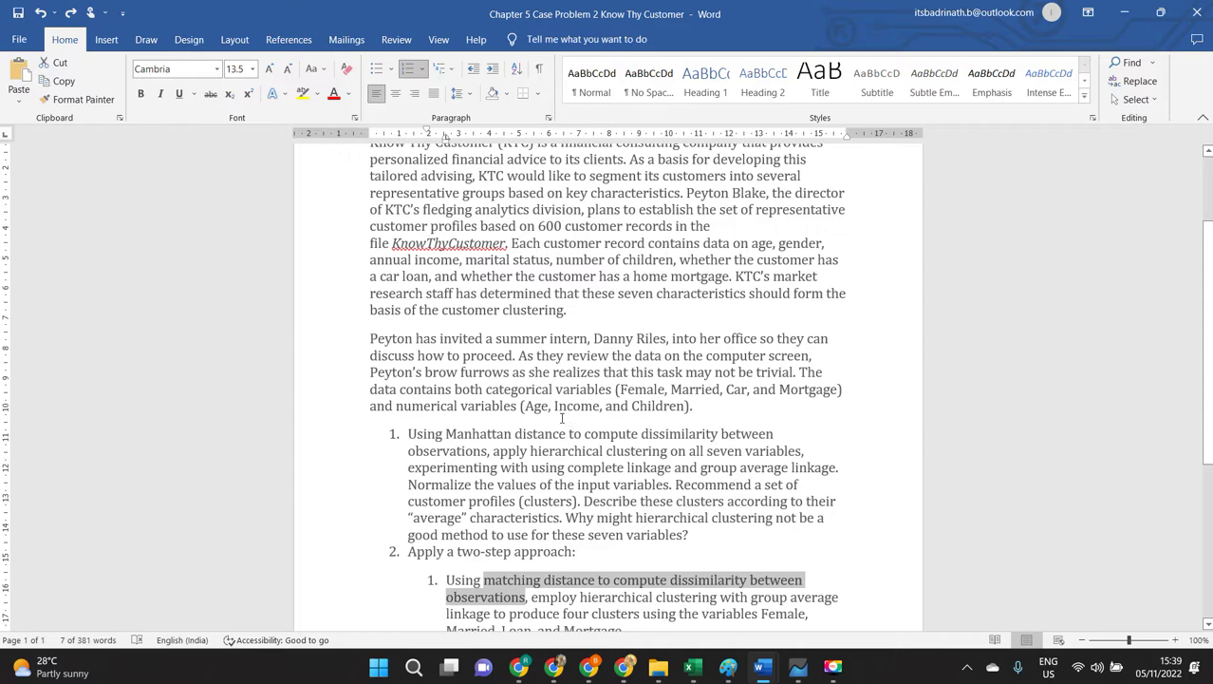
{"action": "scroll", "coordinate": [343, 452], "scroll_direction": "down", "scroll_amount": 3}
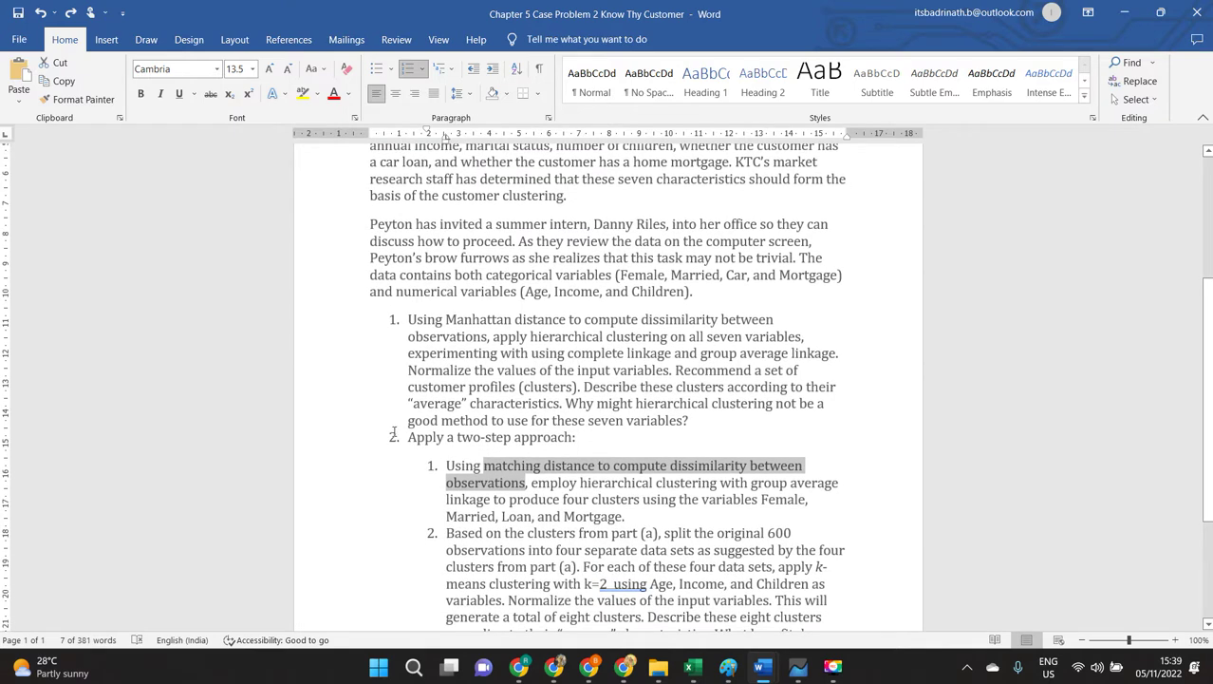
Switch to the NCSS data window and compare the Loan and Income columns of the customer data.
{"action": "key", "text": "alt+Tab"}
{"action": "key", "text": "alt+Tab"}
{"action": "key", "text": "alt+Tab"}
{"action": "key", "text": "alt+Tab"}
{"action": "key", "text": "alt+Tab"}
{"action": "key", "text": "alt+Tab"}
{"action": "key", "text": "alt+Tab"}
{"action": "key", "text": "alt+Tab"}
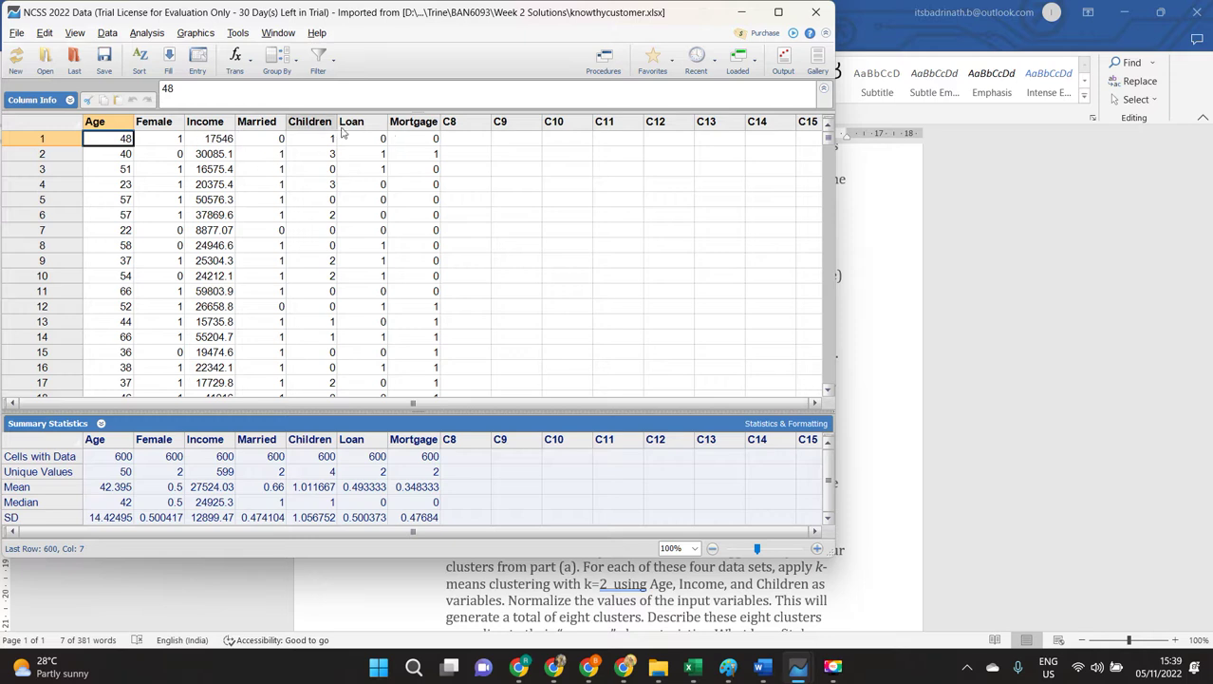
{"action": "left_click", "coordinate": [368, 124]}
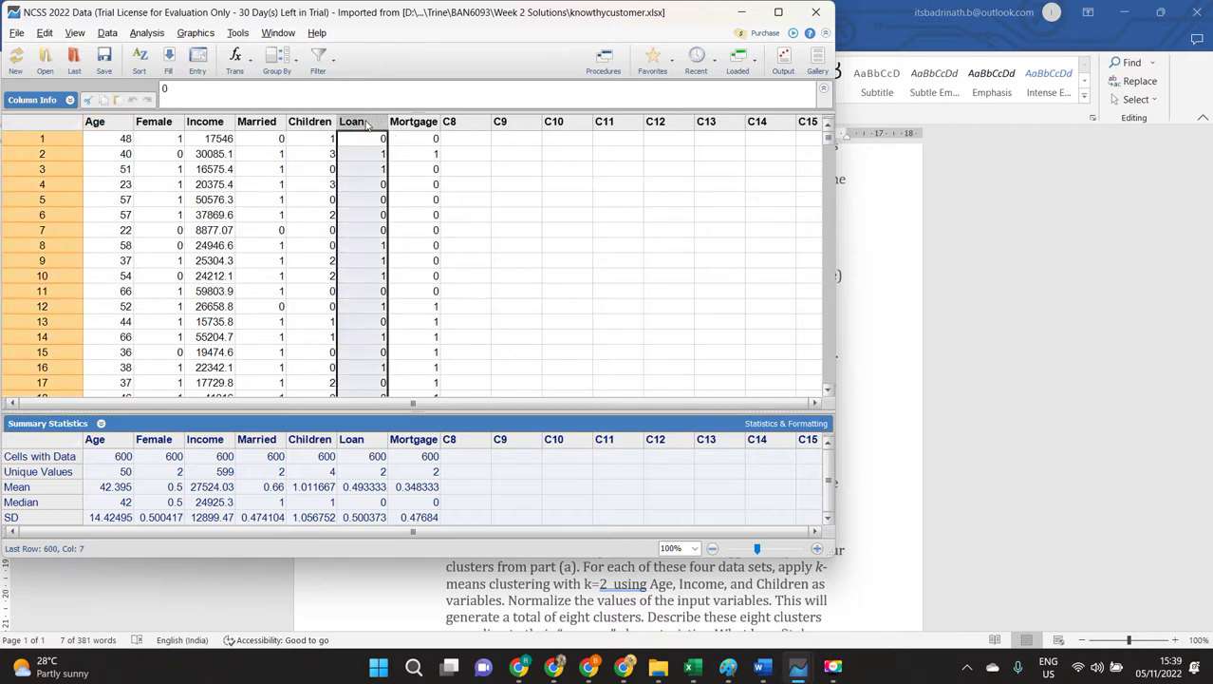
{"action": "left_click", "coordinate": [214, 125]}
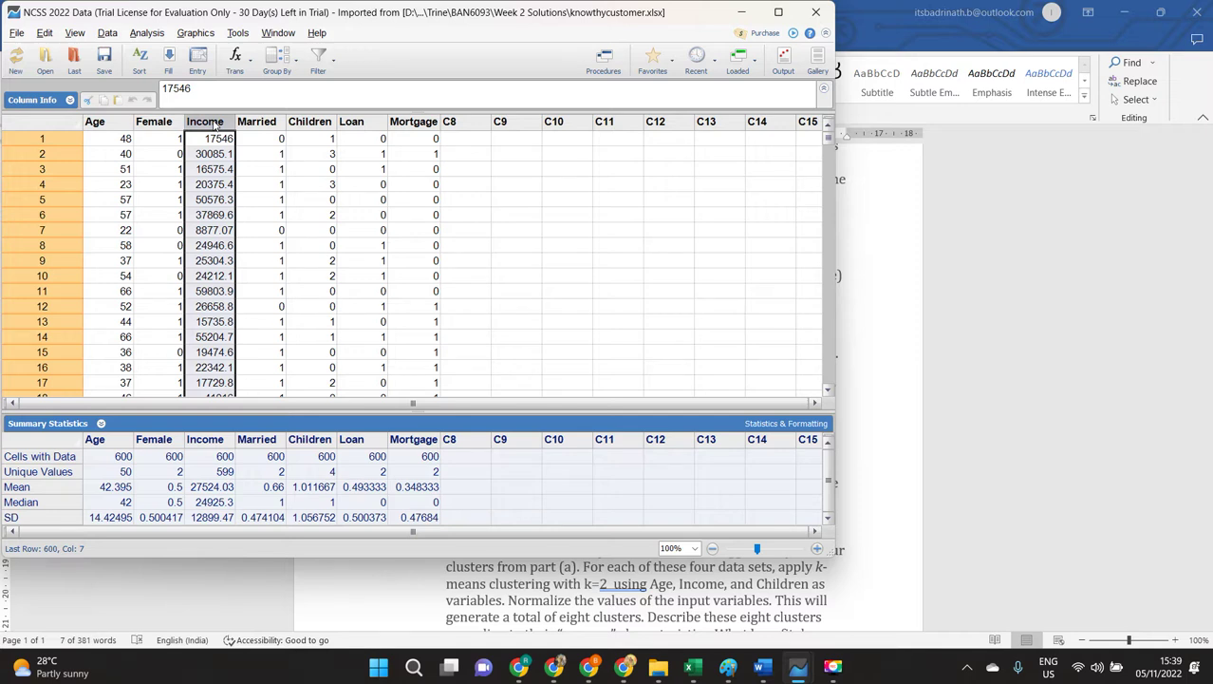
{"action": "left_click", "coordinate": [344, 123]}
{"action": "left_click", "coordinate": [217, 124]}
{"action": "left_click", "coordinate": [347, 123]}
{"action": "left_click", "coordinate": [217, 125]}
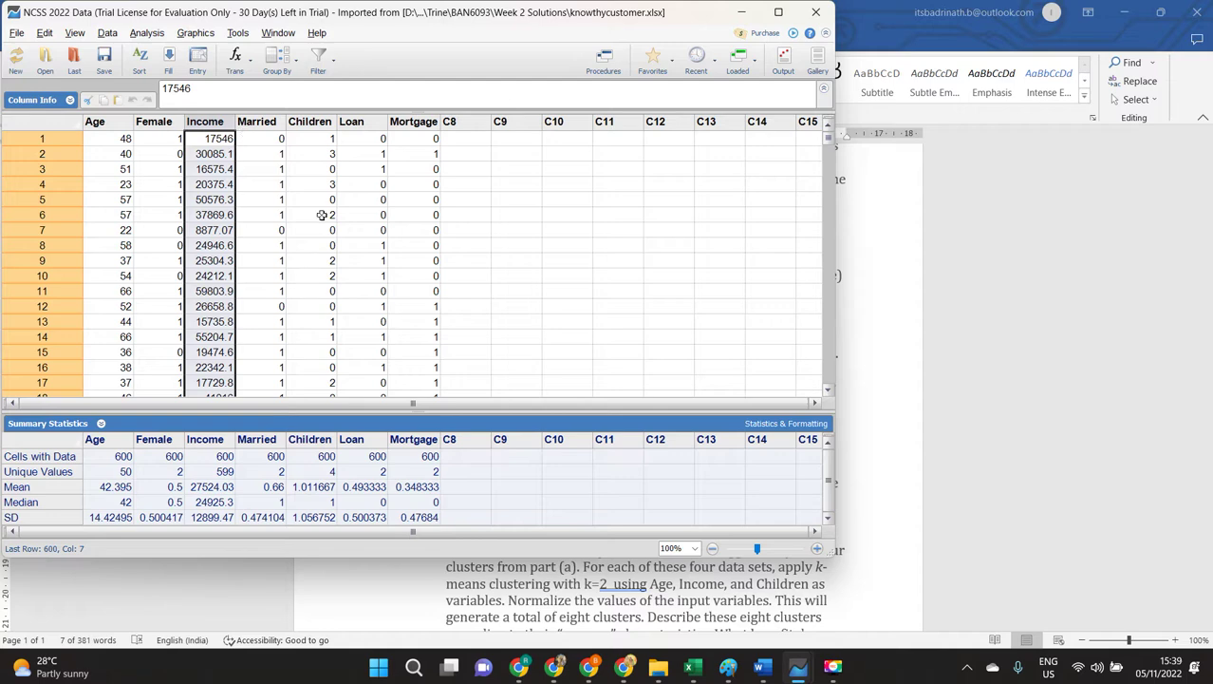
Check the distance paragraph in the solution template, and highlight the Income and Married columns together in the NCSS data.
{"action": "key", "text": "alt+Tab"}
{"action": "key", "text": "alt+Tab"}
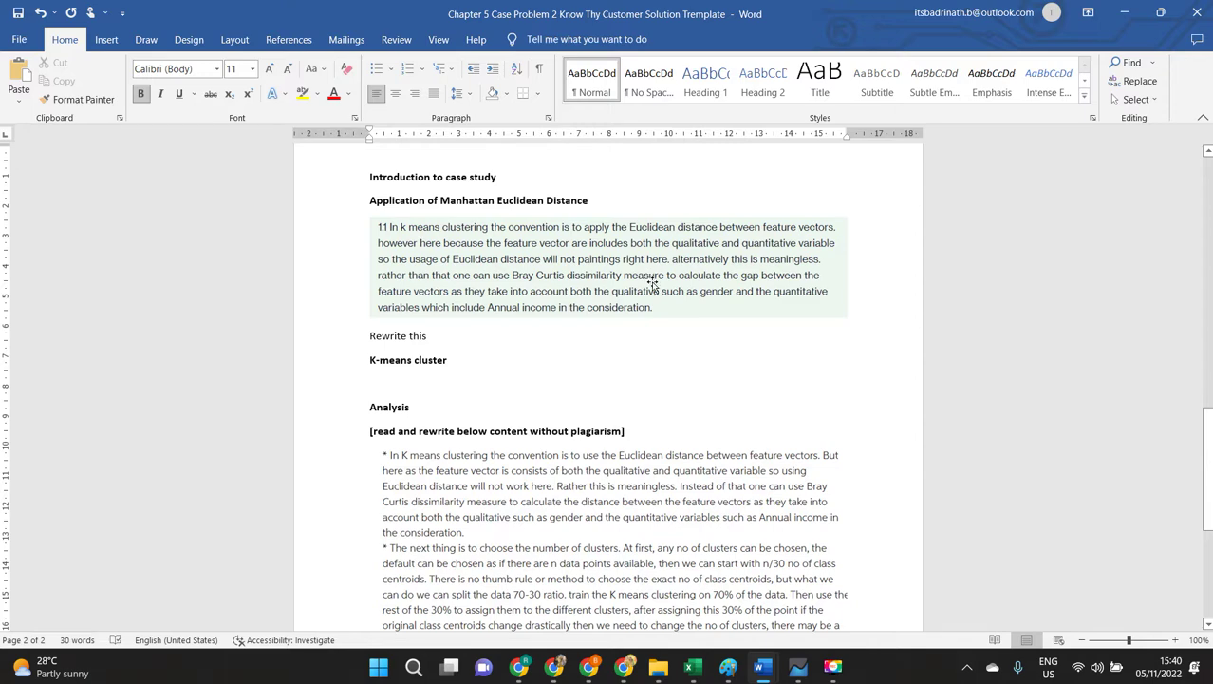
{"action": "key", "text": "alt+Tab"}
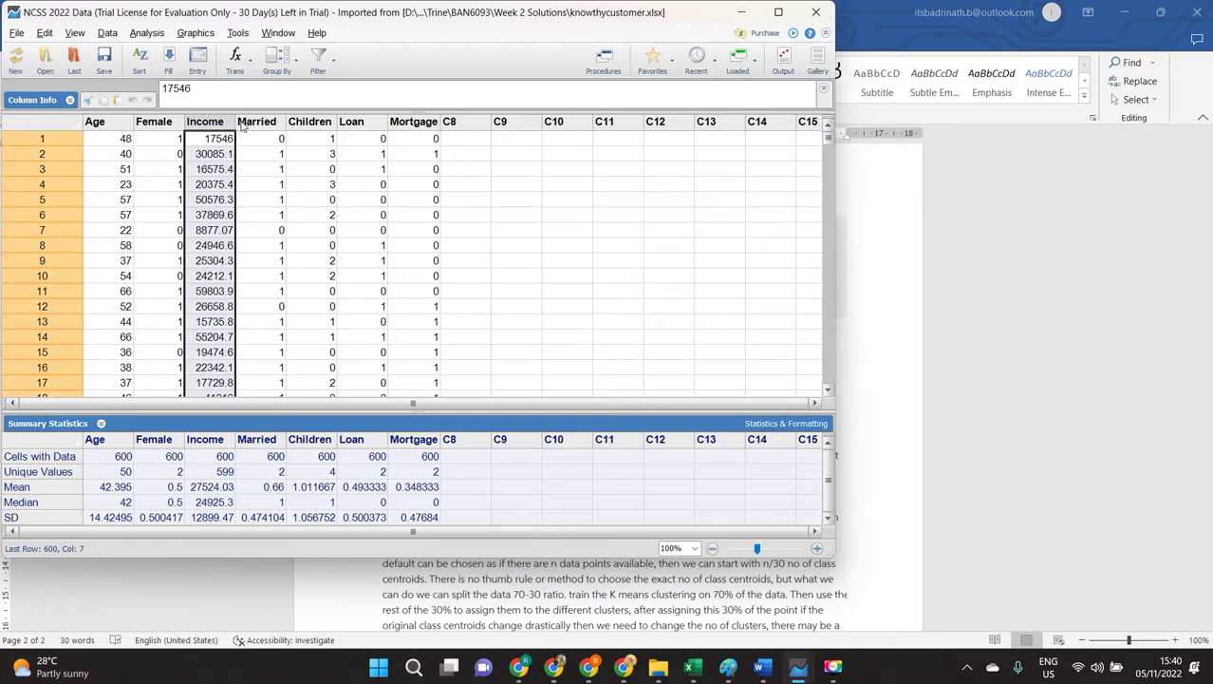
{"action": "left_click_drag", "start_coordinate": [208, 121], "coordinate": [257, 123]}
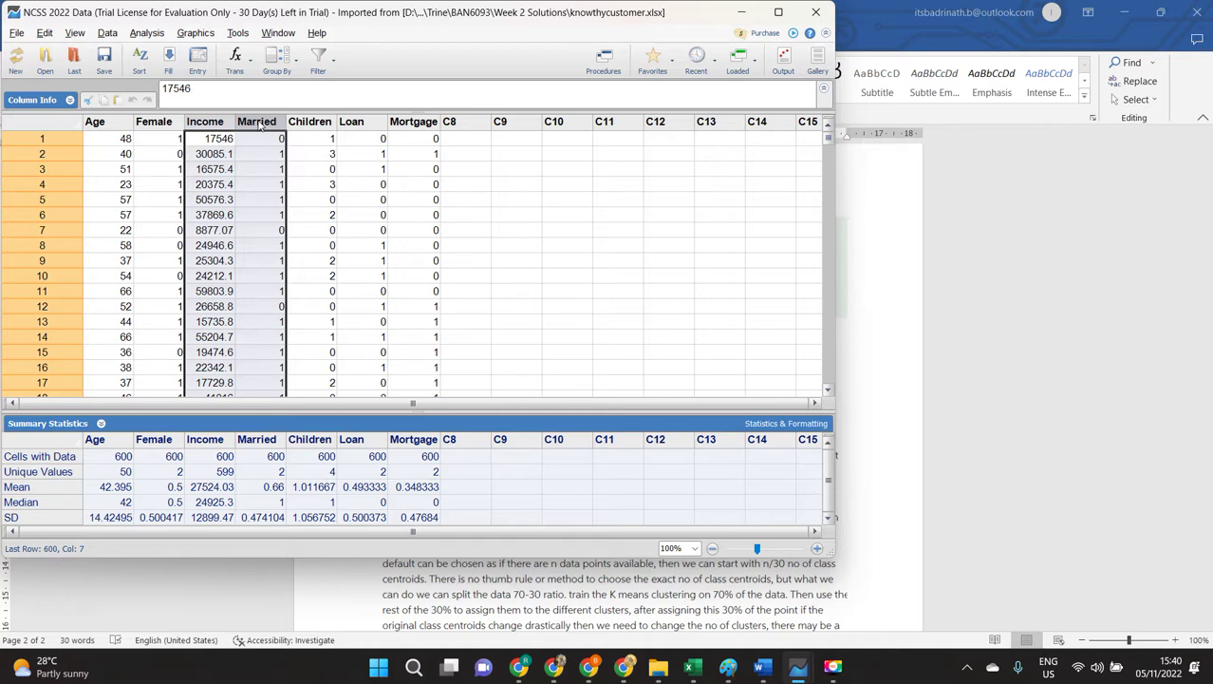
Return to the Word solution template and examine the "Application of Manhattan Euclidean Distance" heading and the explanation picture below it.
{"action": "key", "text": "alt+Tab"}
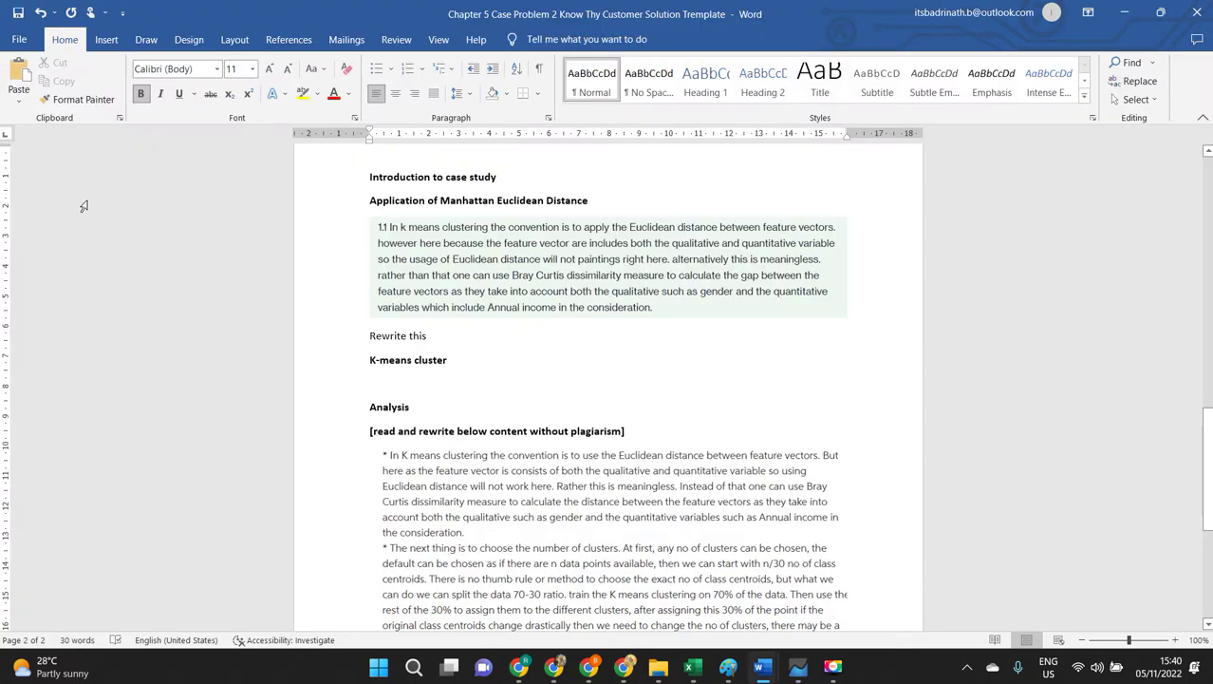
{"action": "scroll", "coordinate": [537, 242], "scroll_direction": "up", "scroll_amount": 1}
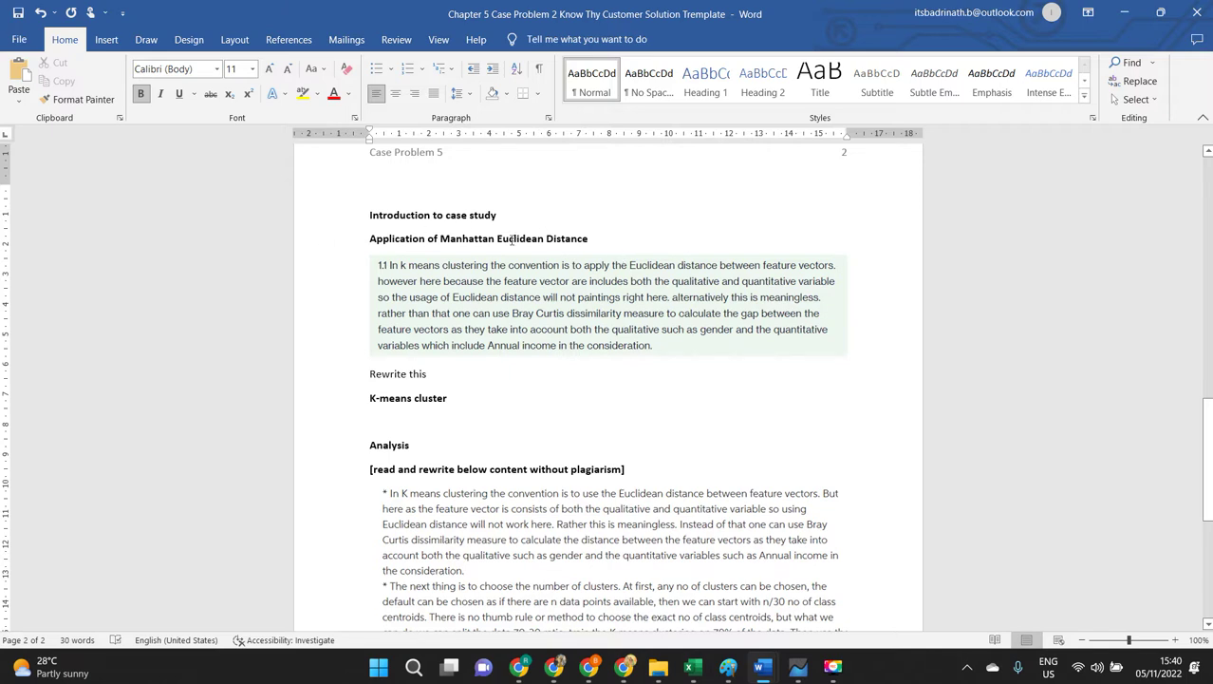
{"action": "left_click", "coordinate": [619, 308]}
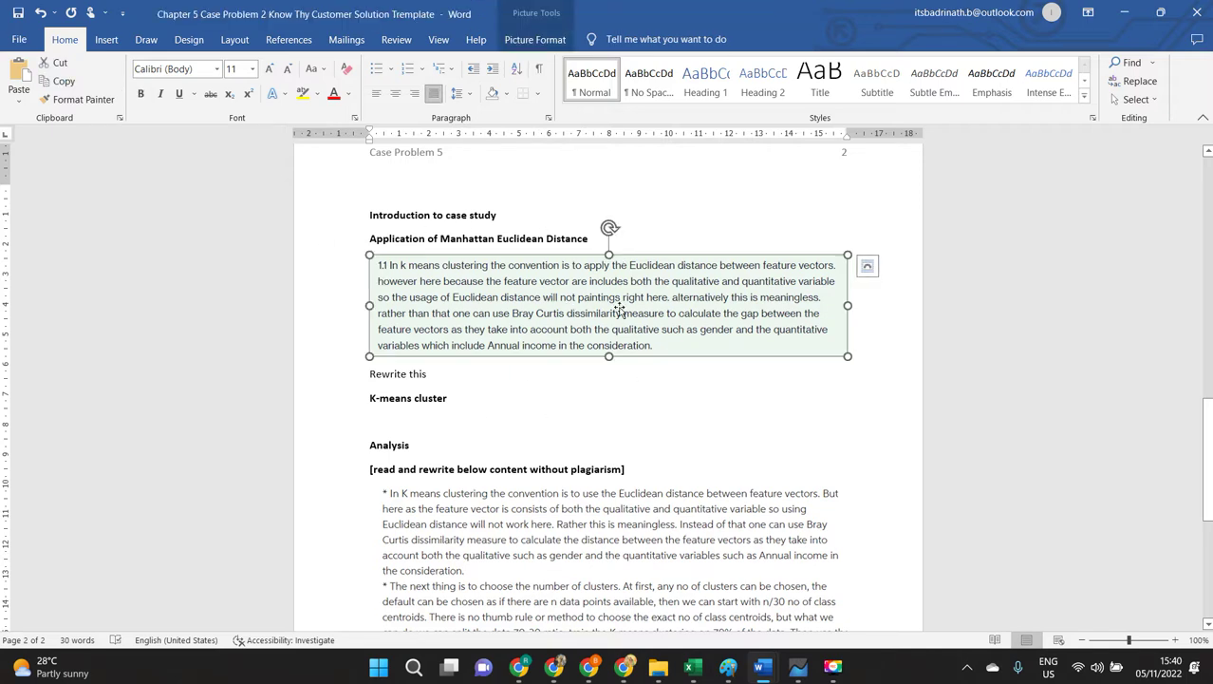
{"action": "triple_click", "coordinate": [433, 244]}
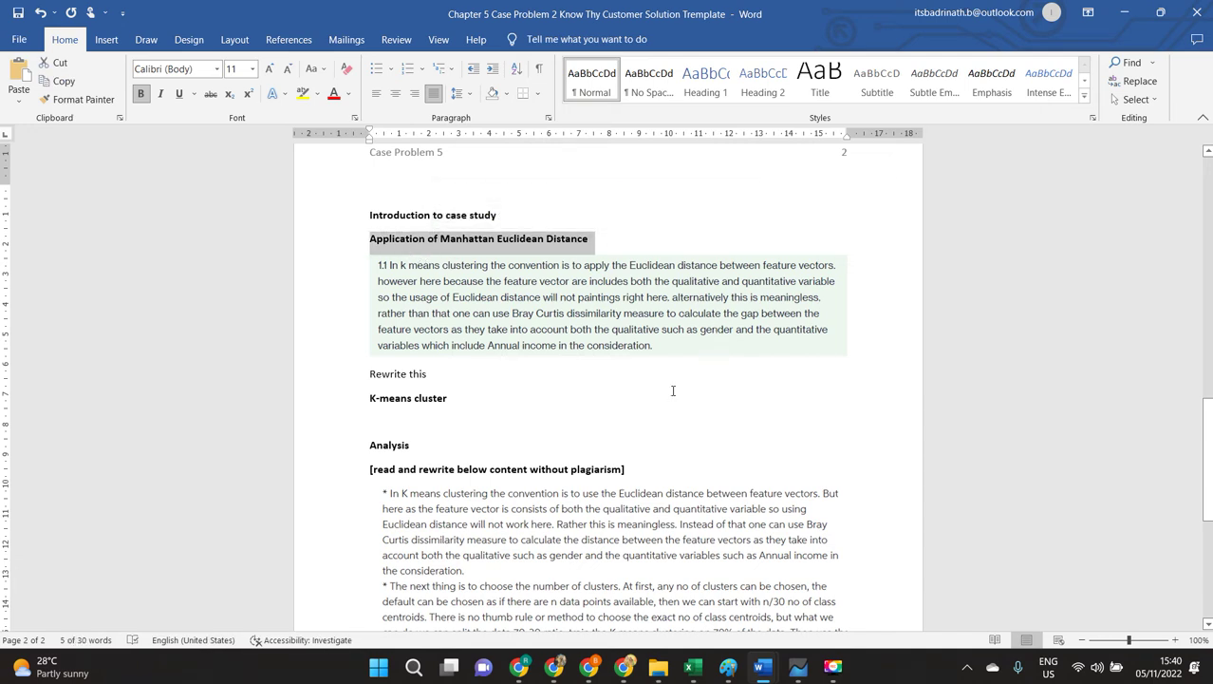
{"action": "scroll", "coordinate": [589, 331], "scroll_direction": "down", "scroll_amount": 1}
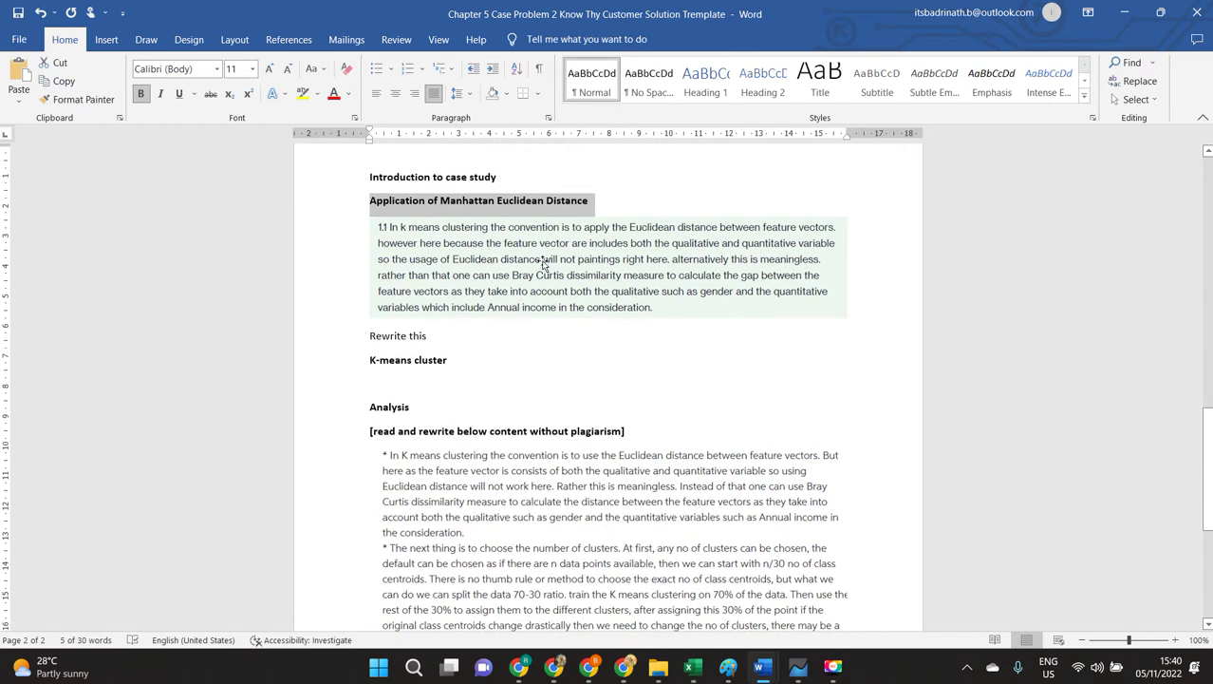
{"action": "left_click", "coordinate": [433, 370]}
Switch to the Chapter 5 Case Problem 2 workbook in Excel and view the cluster tables on Sheet1.
{"action": "key", "text": "alt+Tab"}
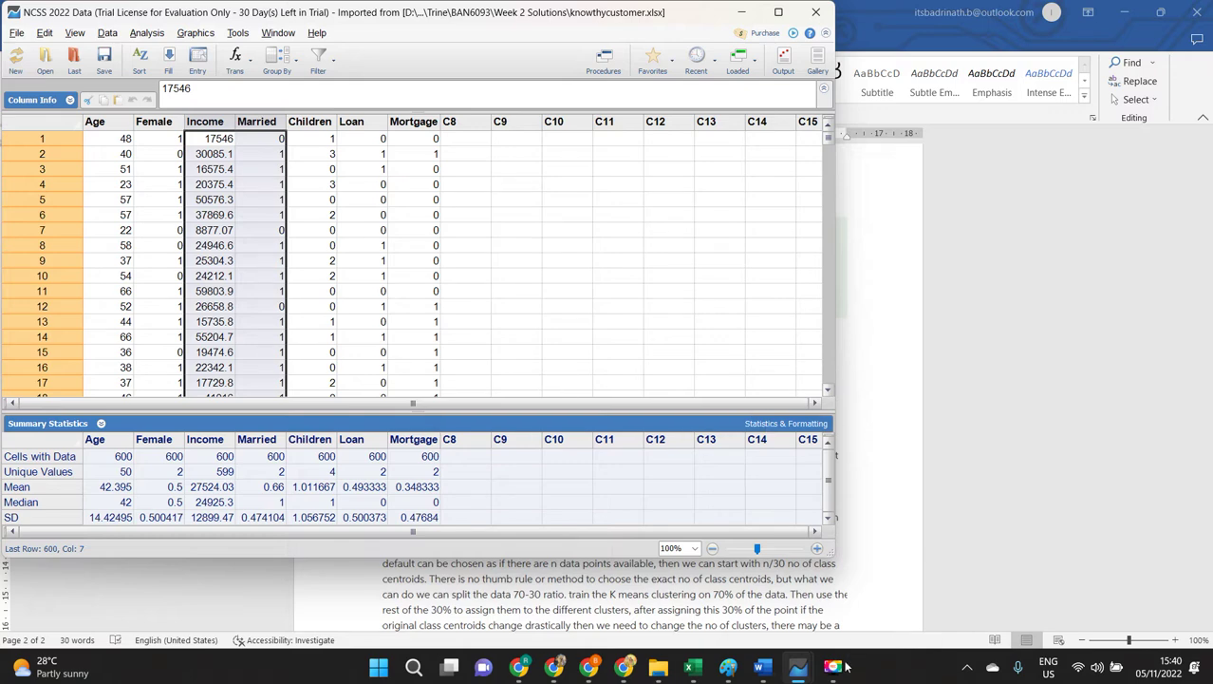
{"action": "mouse_move", "coordinate": [848, 666]}
{"action": "mouse_move", "coordinate": [693, 668]}
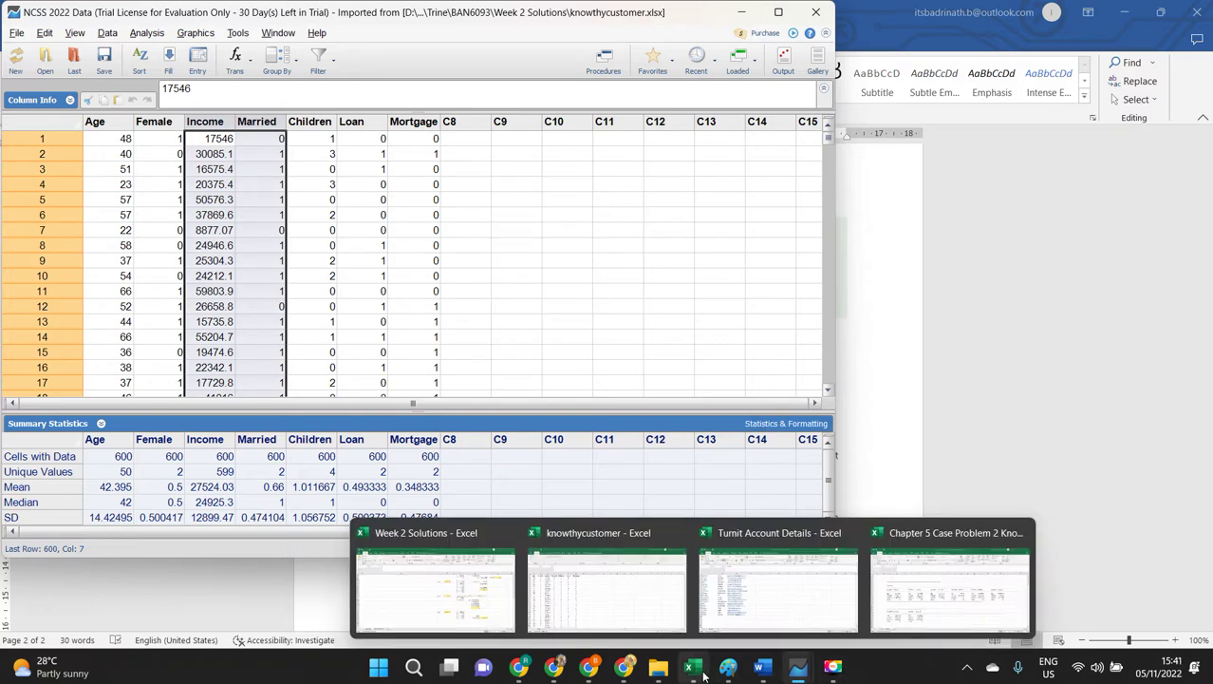
{"action": "left_click", "coordinate": [914, 601]}
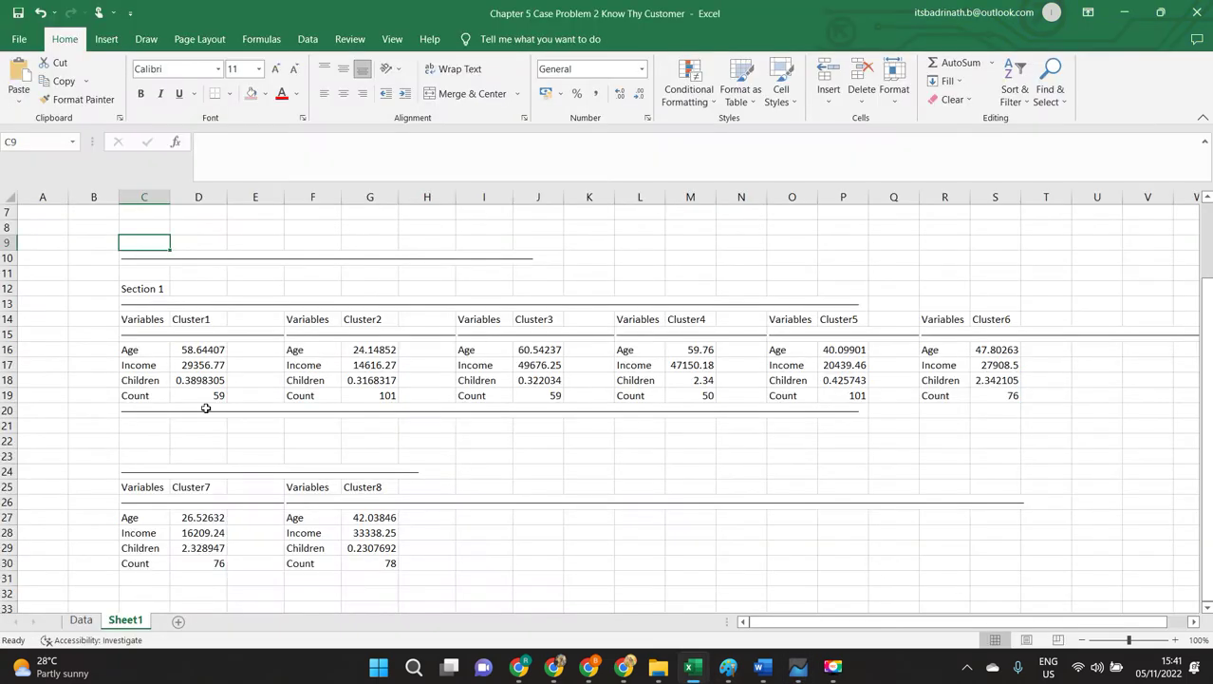
{"action": "scroll", "coordinate": [771, 370], "scroll_direction": "down", "scroll_amount": 2}
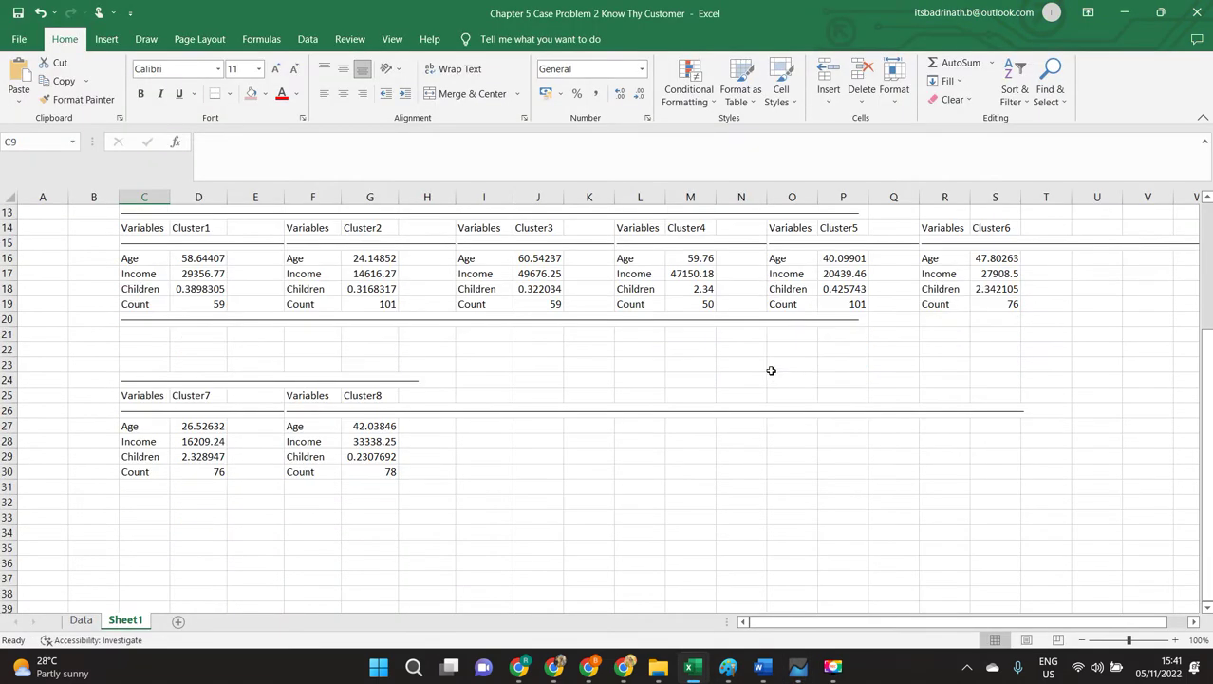
Examine the Cluster1 table, going through its age, income and children averages.
{"action": "left_click", "coordinate": [130, 290]}
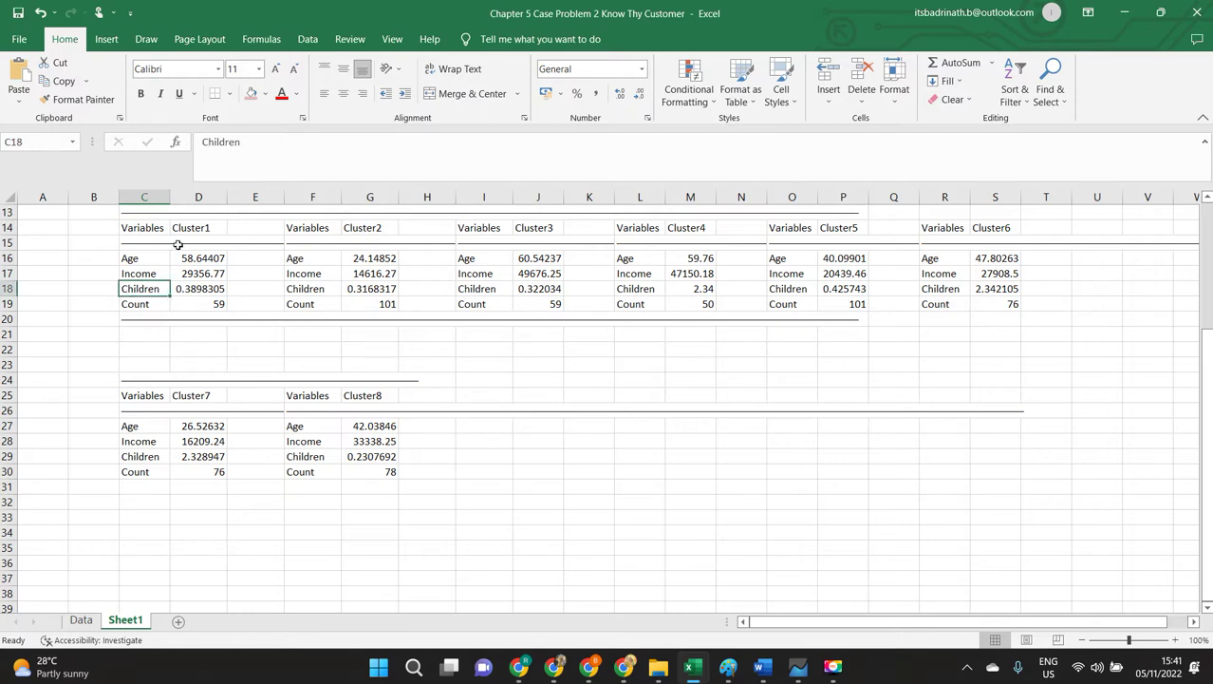
{"action": "left_click_drag", "start_coordinate": [127, 229], "coordinate": [206, 304]}
{"action": "left_click", "coordinate": [205, 260]}
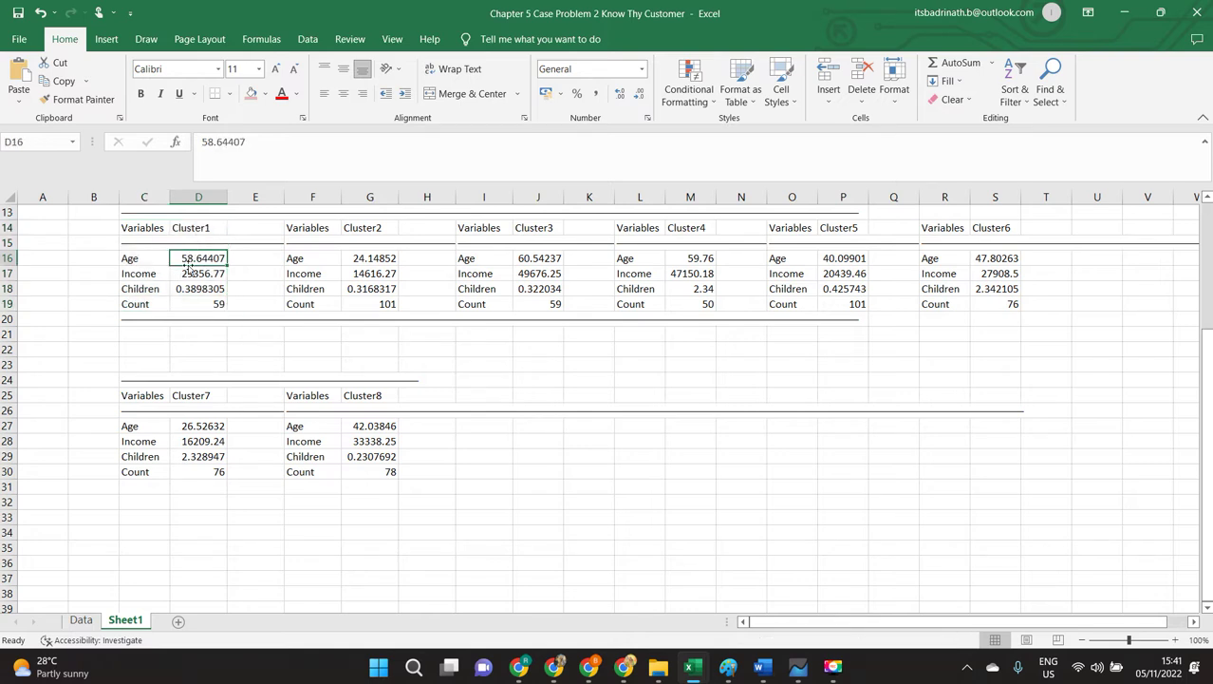
{"action": "left_click", "coordinate": [135, 258]}
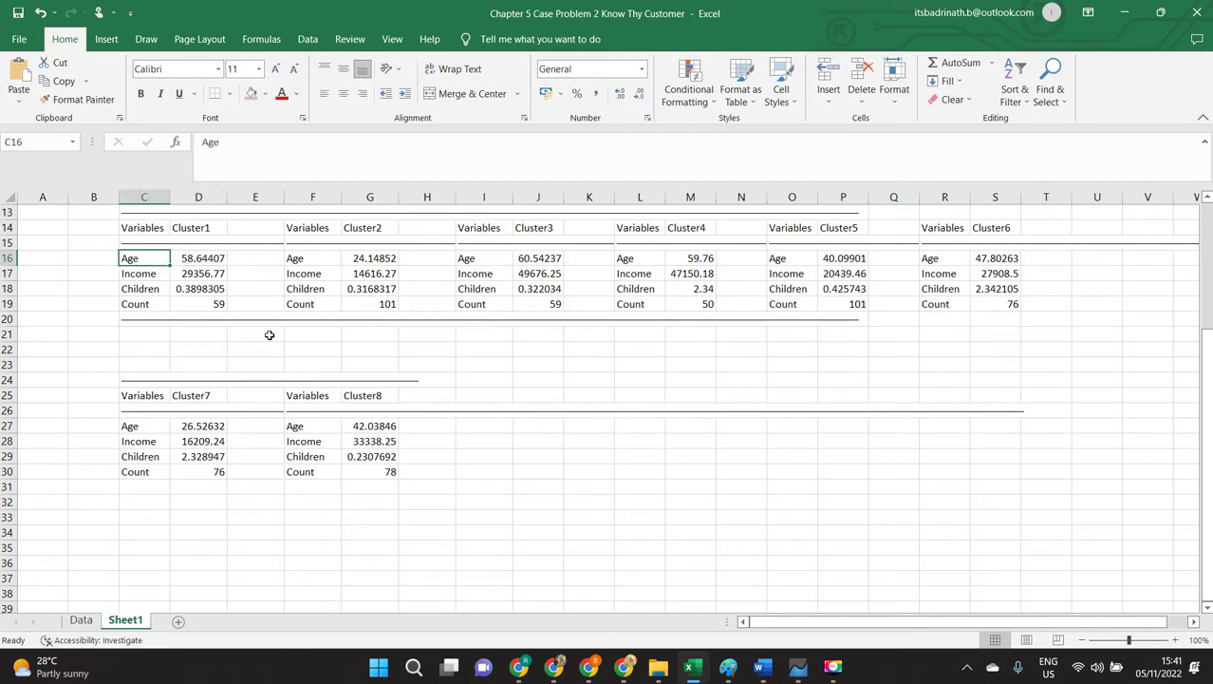
{"action": "left_click", "coordinate": [142, 288]}
{"action": "left_click", "coordinate": [143, 274]}
{"action": "left_click", "coordinate": [196, 276]}
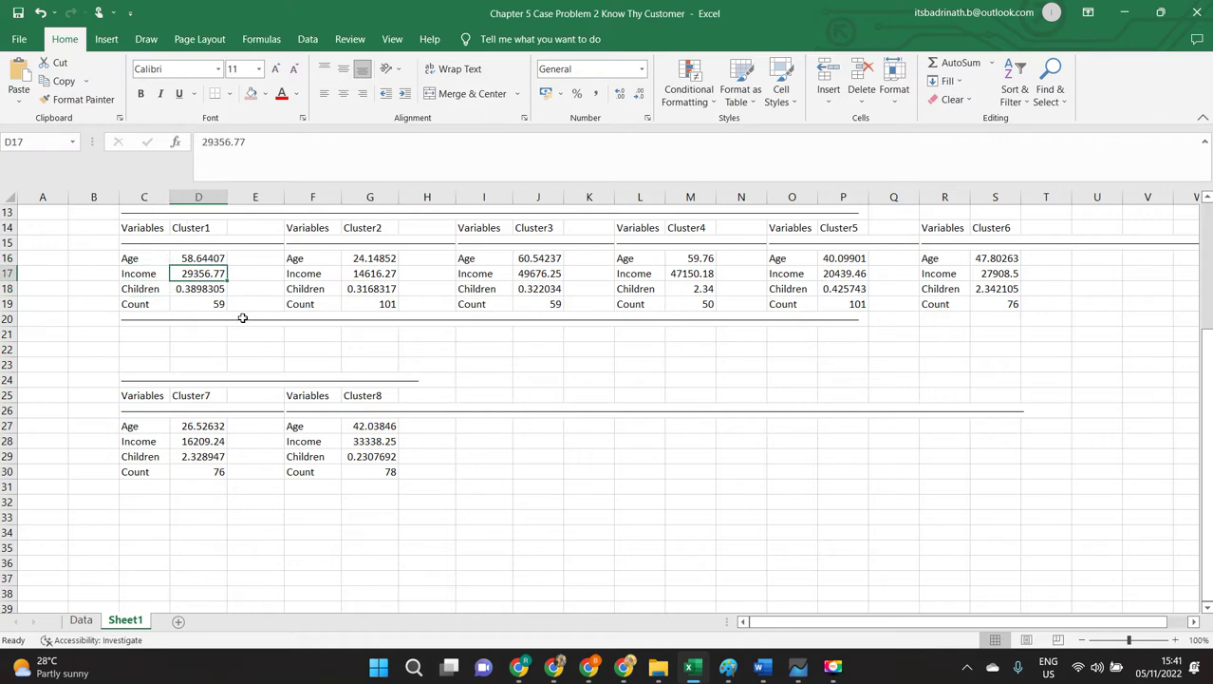
{"action": "left_click", "coordinate": [142, 294]}
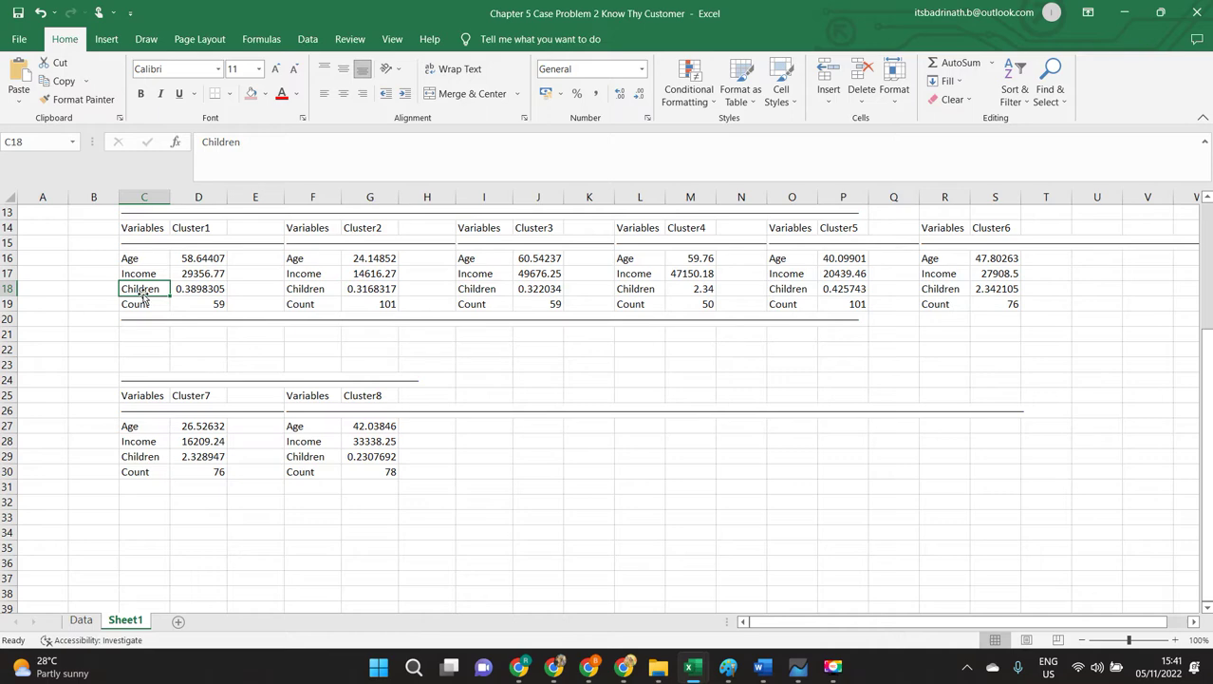
{"action": "left_click", "coordinate": [194, 287]}
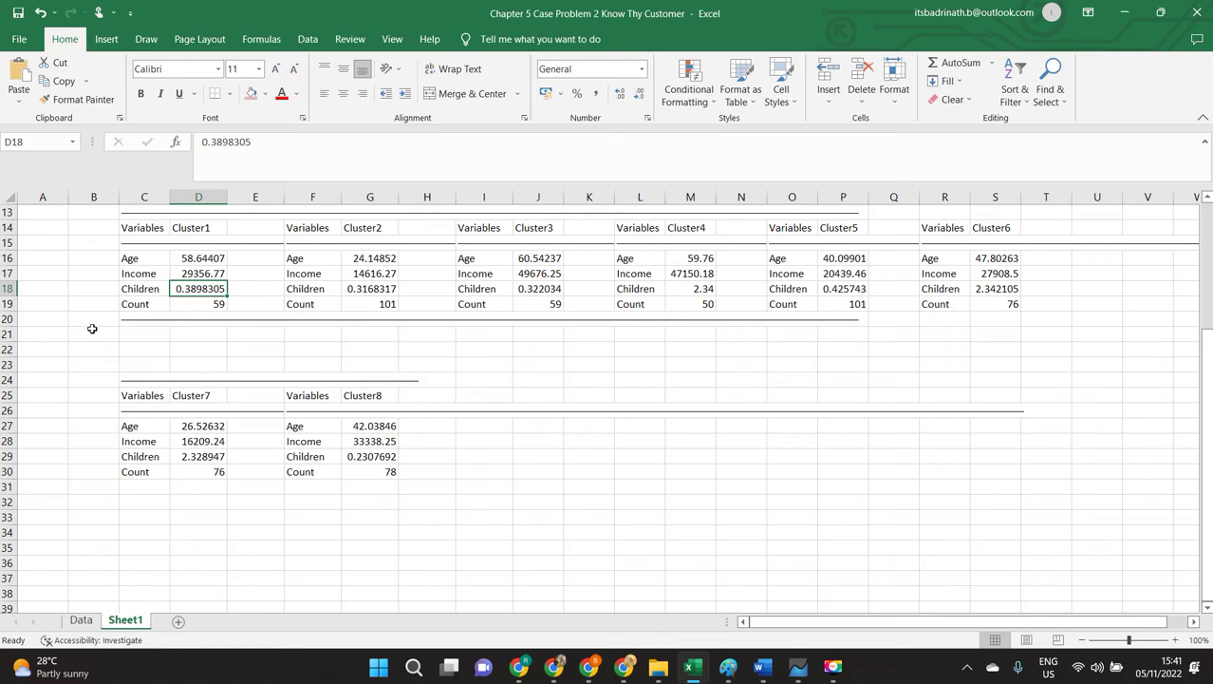
Go over Cluster1's age, income, children and count rows again and highlight its three average values in D16:D18.
{"action": "left_click", "coordinate": [147, 261]}
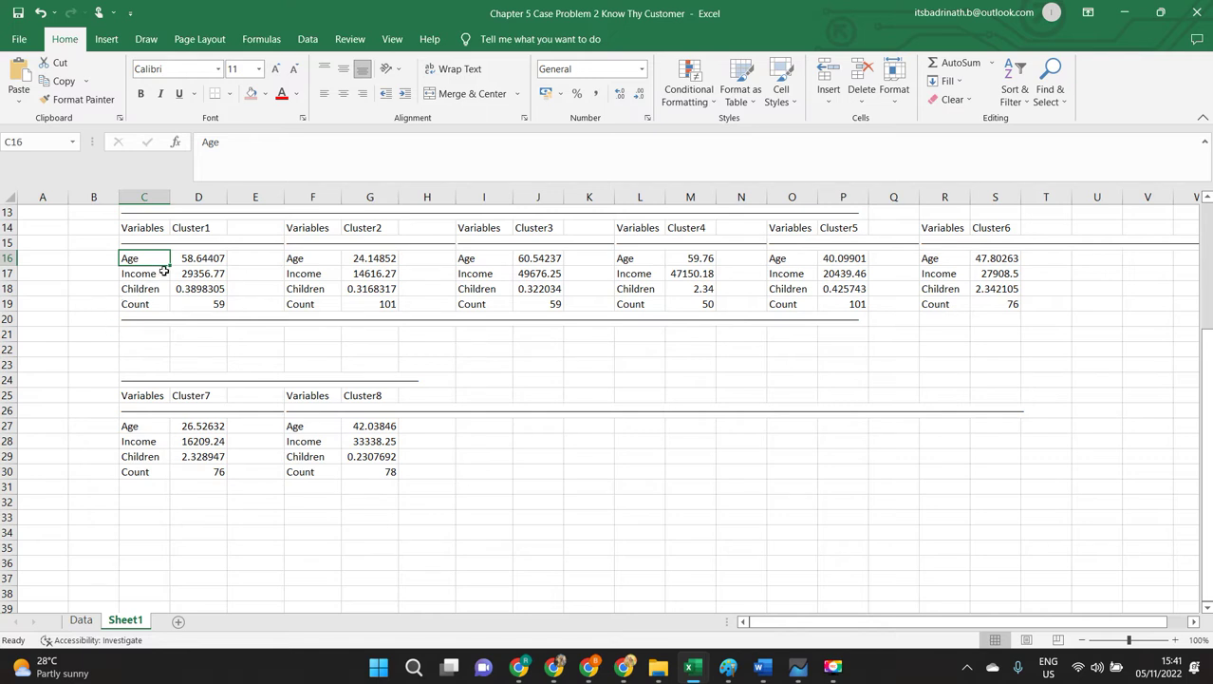
{"action": "left_click", "coordinate": [201, 264]}
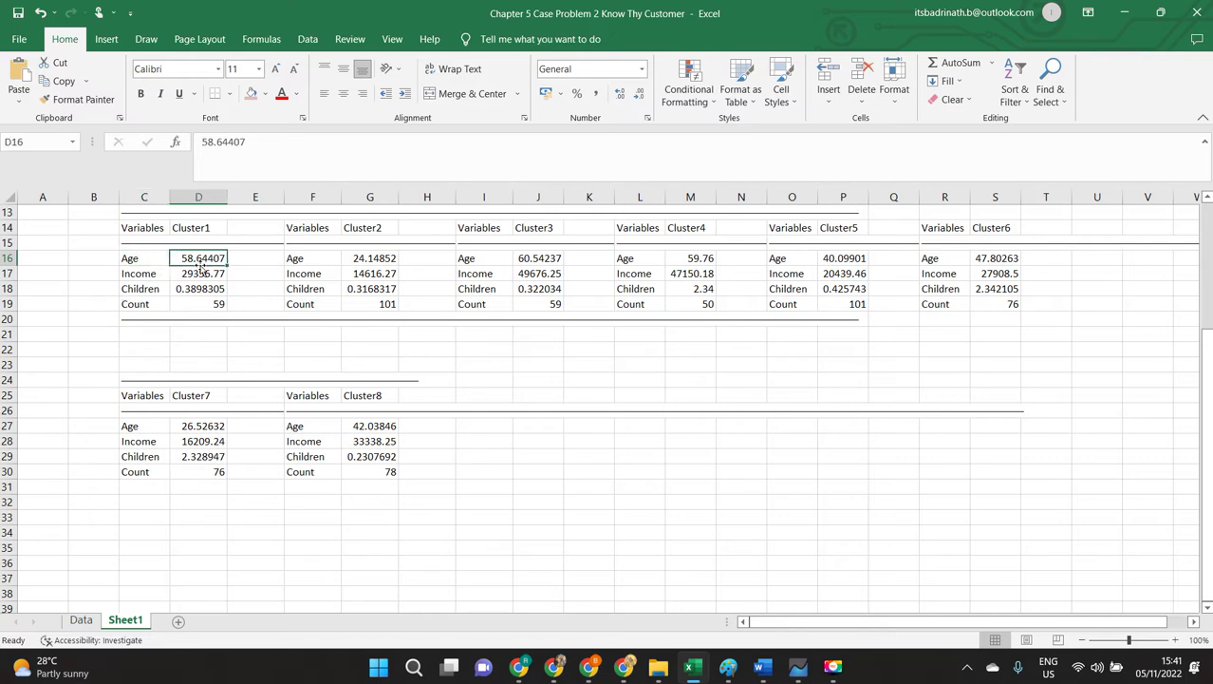
{"action": "left_click", "coordinate": [154, 286]}
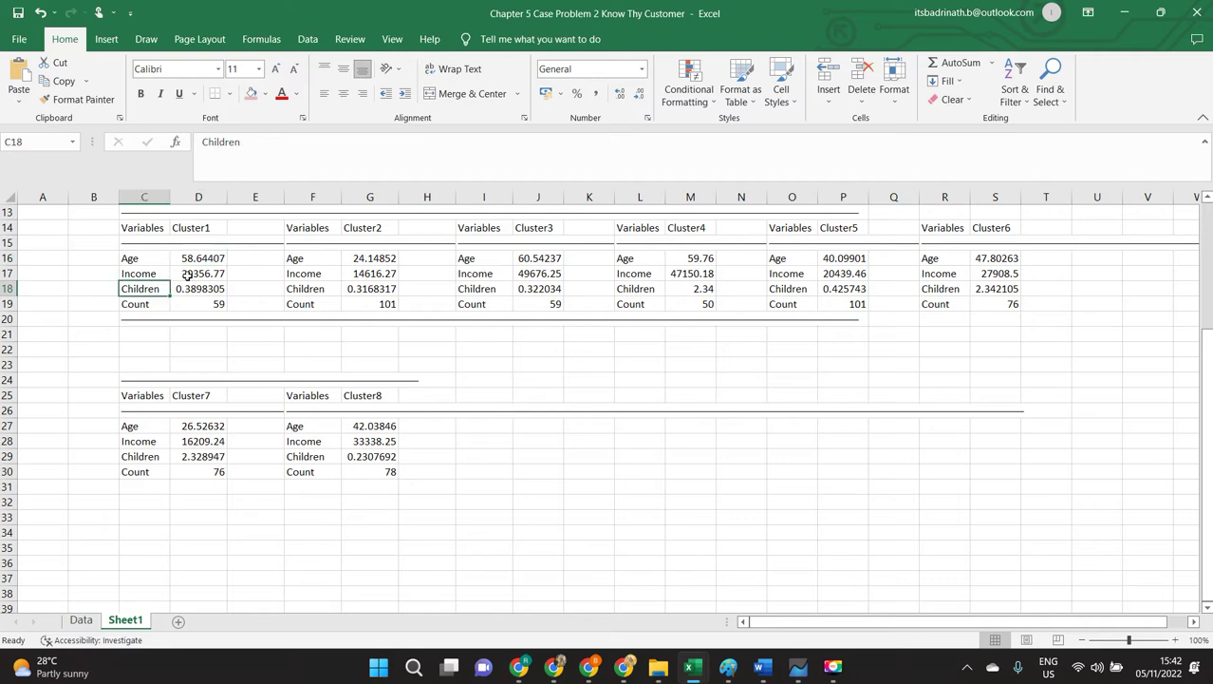
{"action": "left_click", "coordinate": [187, 274]}
{"action": "left_click", "coordinate": [150, 289]}
{"action": "left_click", "coordinate": [190, 289]}
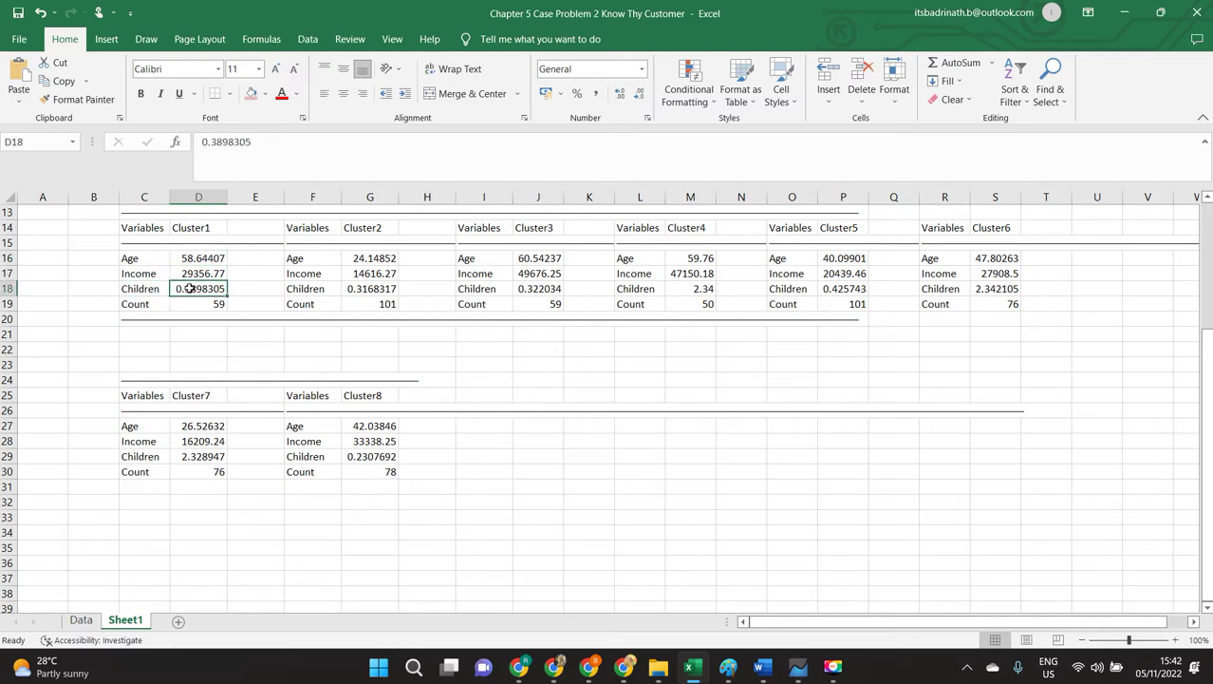
{"action": "left_click", "coordinate": [144, 304]}
{"action": "left_click", "coordinate": [176, 286]}
{"action": "left_click_drag", "start_coordinate": [198, 259], "coordinate": [194, 288]}
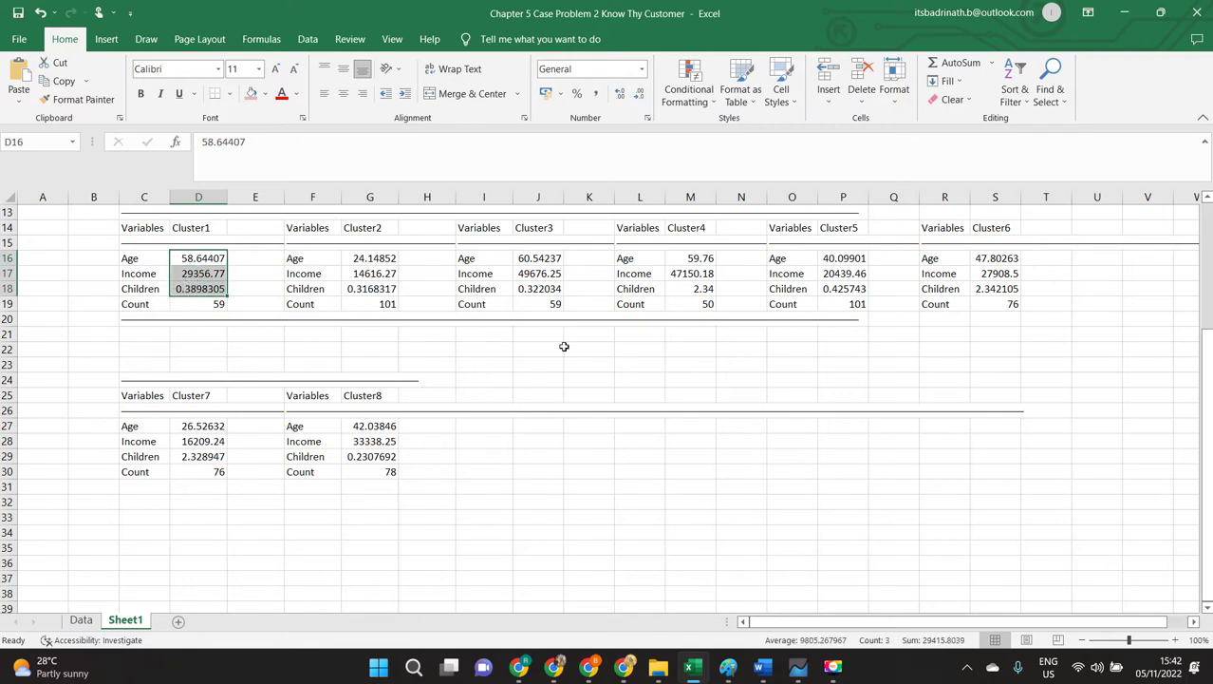
{"action": "left_click", "coordinate": [175, 263]}
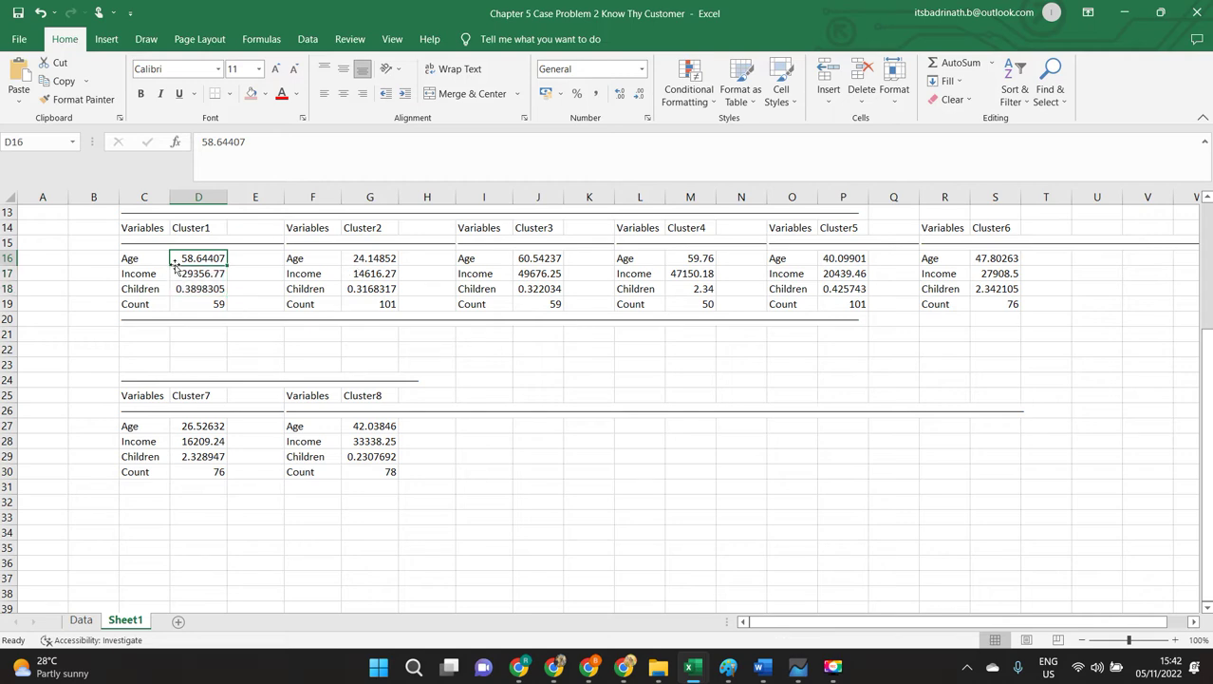
Switch to NCSS to look through the customer data rows, and return to the cluster tables in Excel.
{"action": "key", "text": "alt+Tab"}
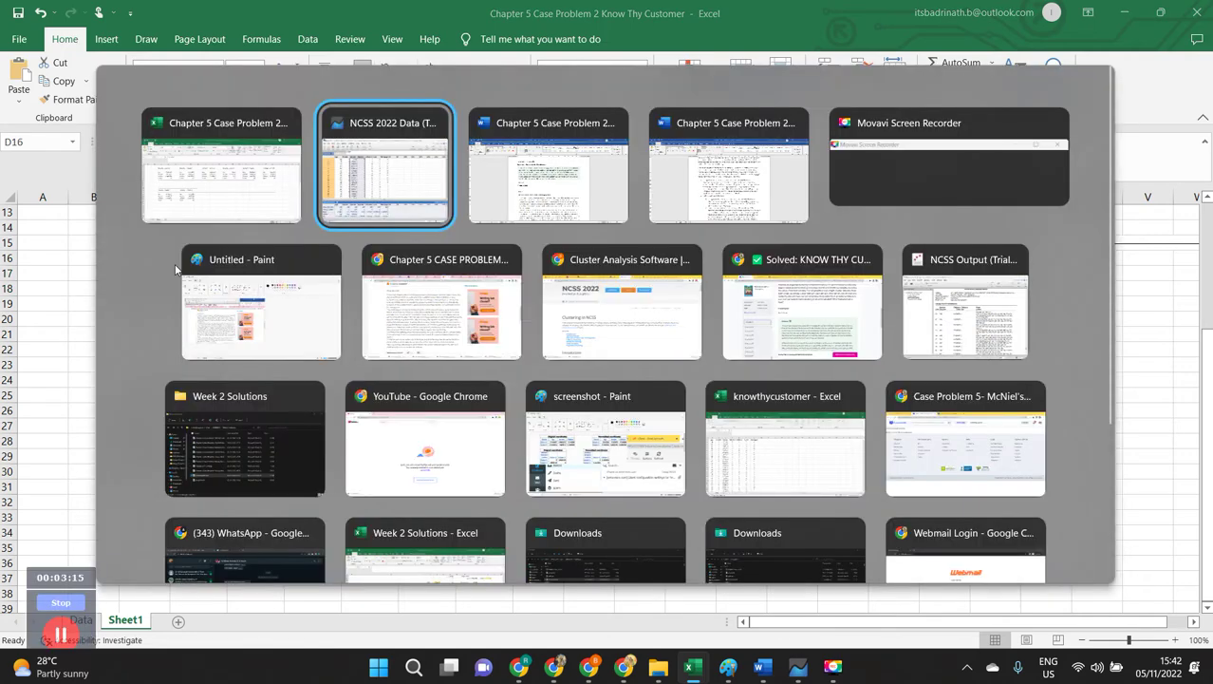
{"action": "scroll", "coordinate": [284, 259], "scroll_direction": "down", "scroll_amount": 8}
{"action": "scroll", "coordinate": [284, 259], "scroll_direction": "down", "scroll_amount": 20}
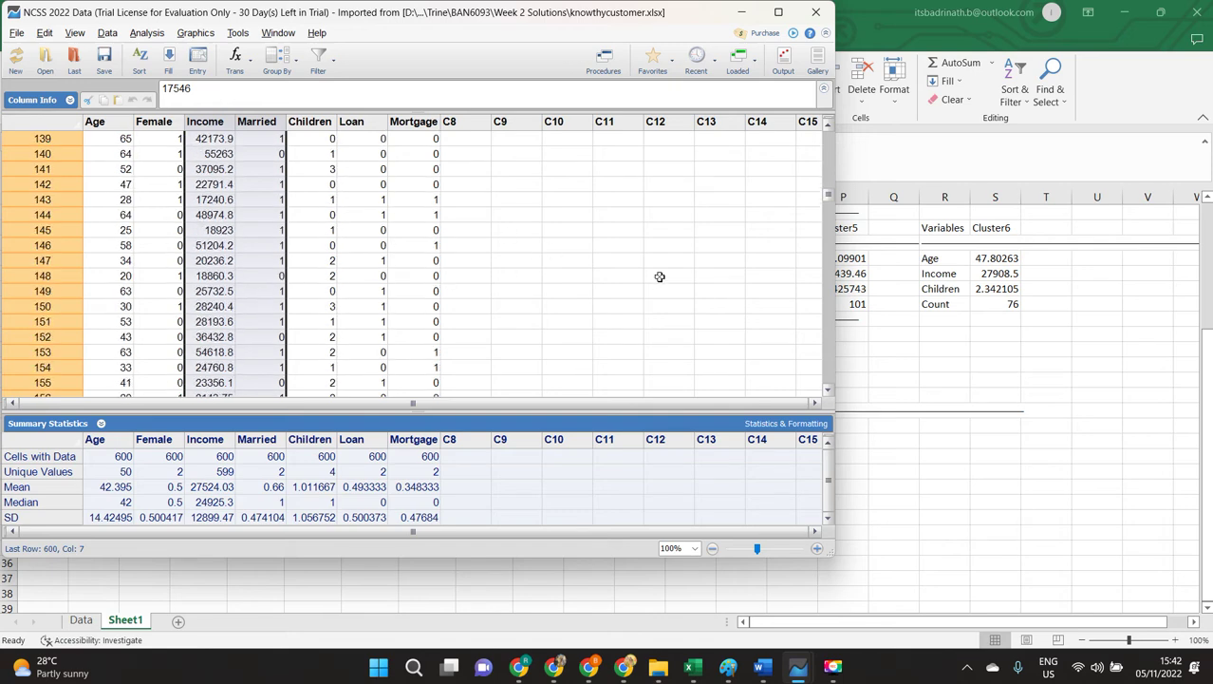
{"action": "key", "text": "alt+Tab"}
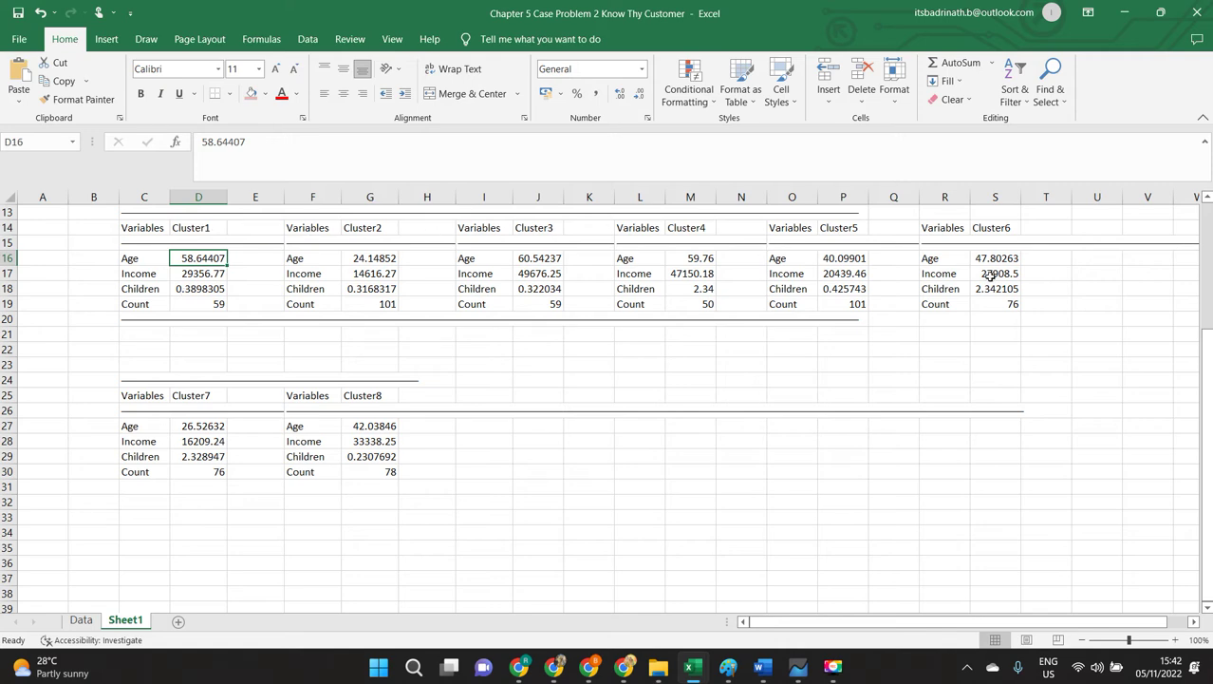
Switch to the Word solution template and read the Analysis section's content marked for rewriting without plagiarism.
{"action": "key", "text": "alt+Tab"}
{"action": "key", "text": "alt+Tab"}
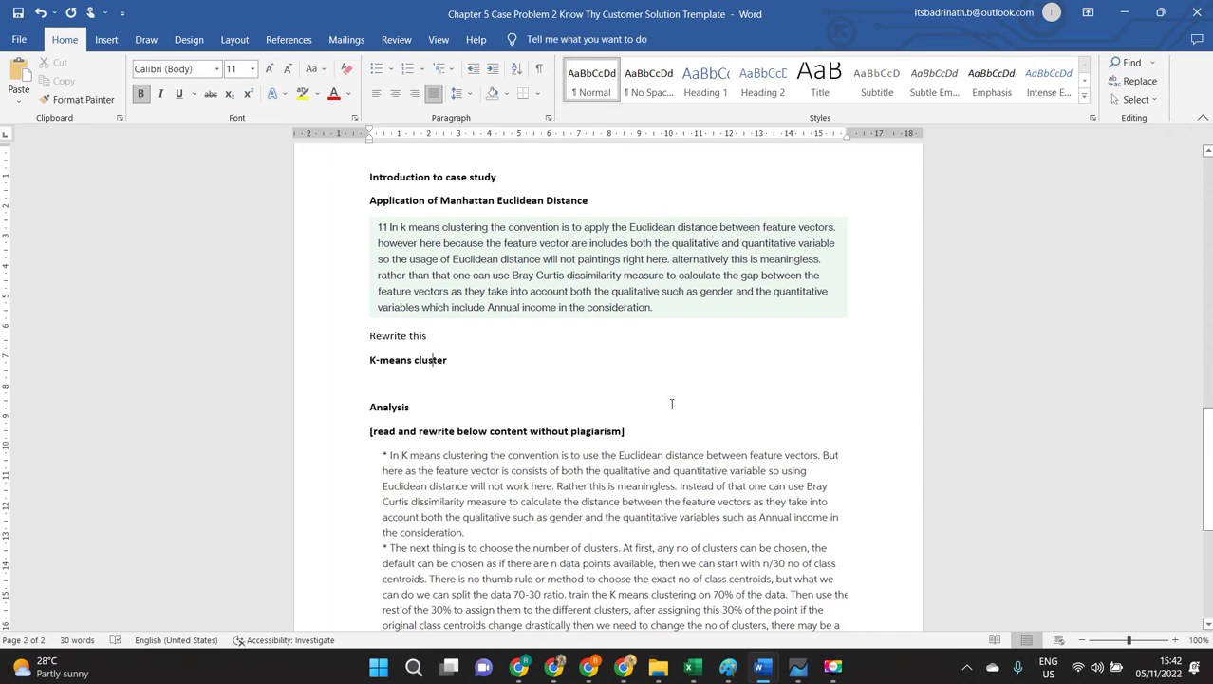
{"action": "scroll", "coordinate": [601, 362], "scroll_direction": "down", "scroll_amount": 3}
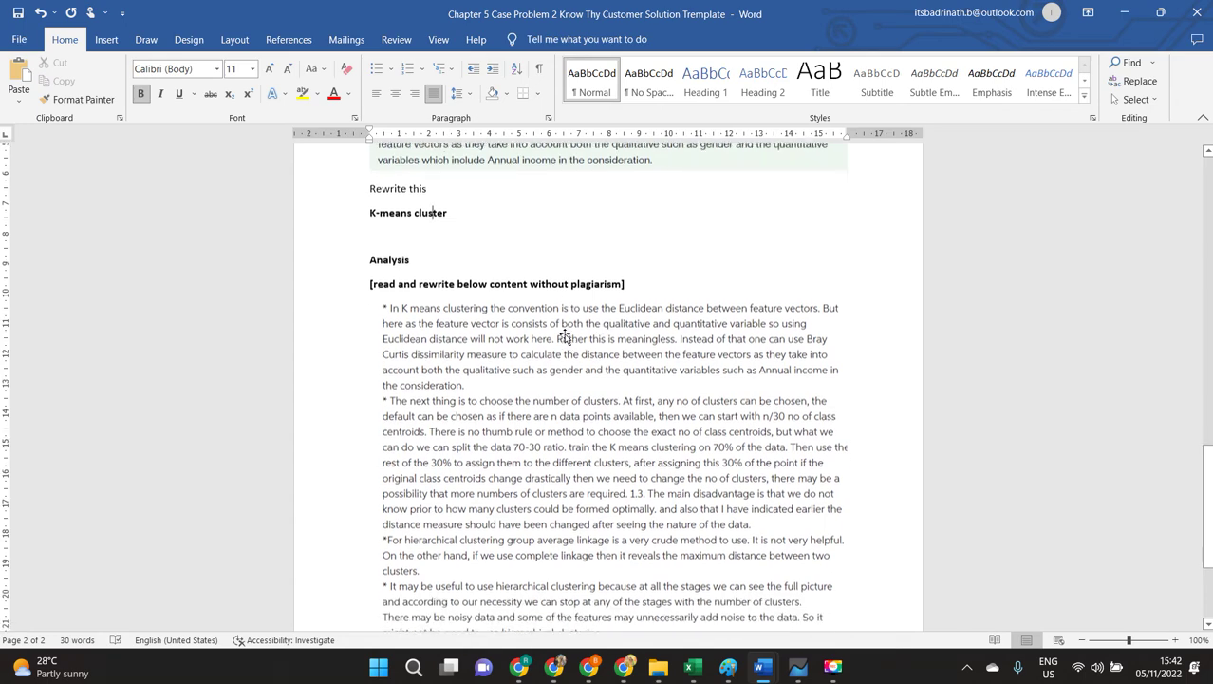
{"action": "scroll", "coordinate": [564, 336], "scroll_direction": "down", "scroll_amount": 1}
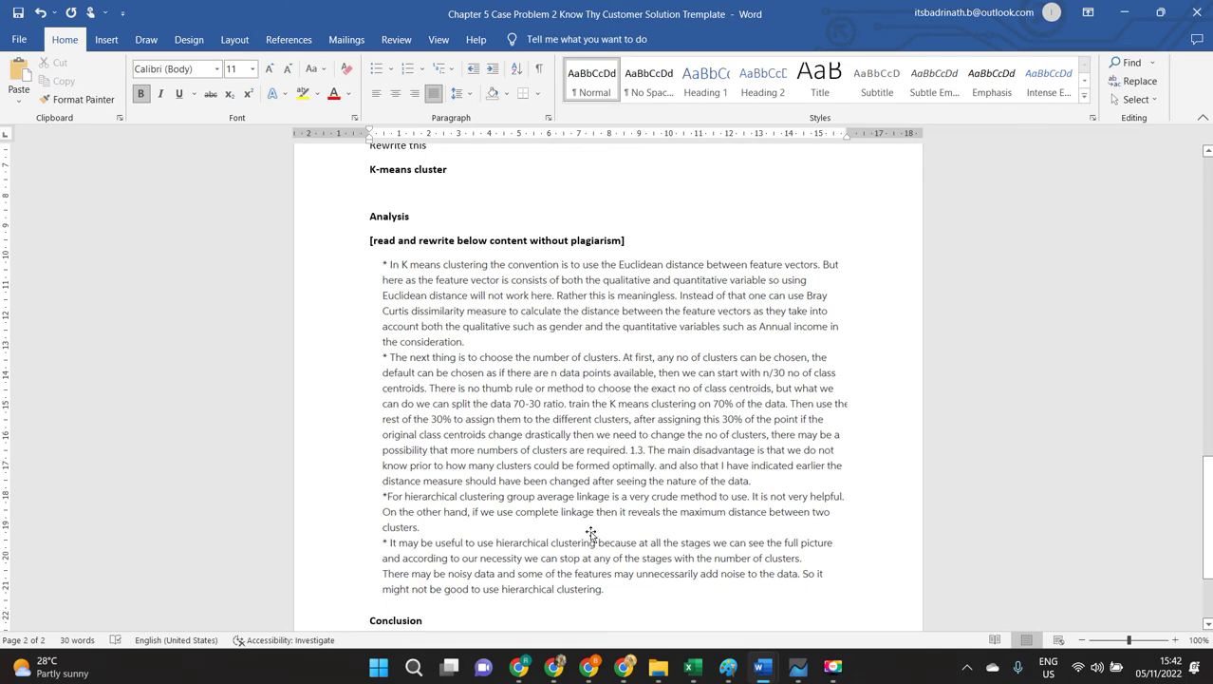
Switch to the Word case problem document and review the two-step approach questions, highlighting the closing text from "or just using k-means clustering" onward.
{"action": "key", "text": "alt+Tab"}
{"action": "key", "text": "alt+Tab"}
{"action": "key", "text": "alt+Tab"}
{"action": "scroll", "coordinate": [679, 392], "scroll_direction": "down", "scroll_amount": 3}
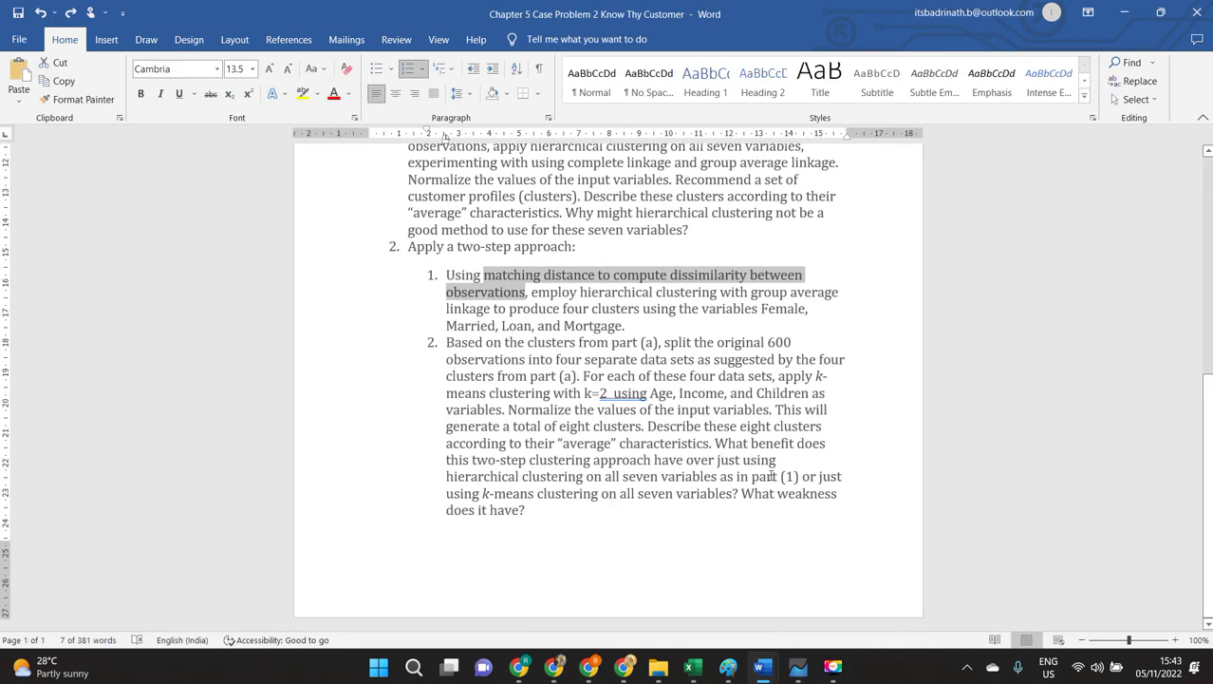
{"action": "left_click", "coordinate": [780, 478]}
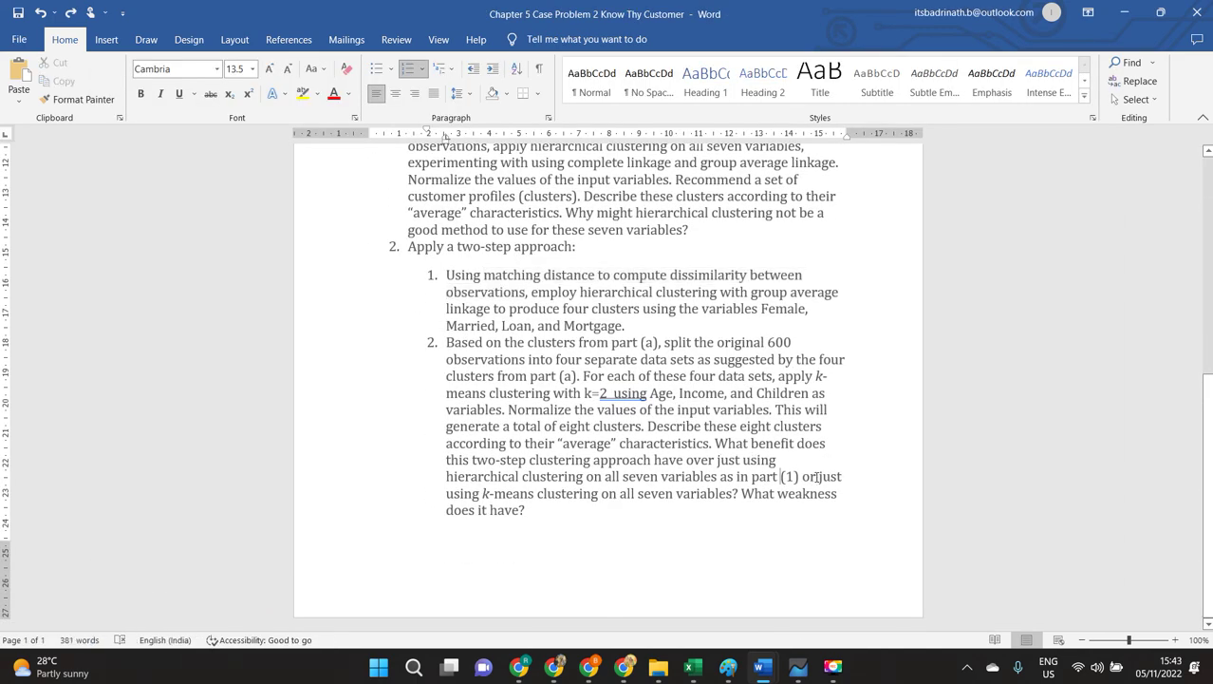
{"action": "left_click_drag", "start_coordinate": [813, 475], "coordinate": [852, 515]}
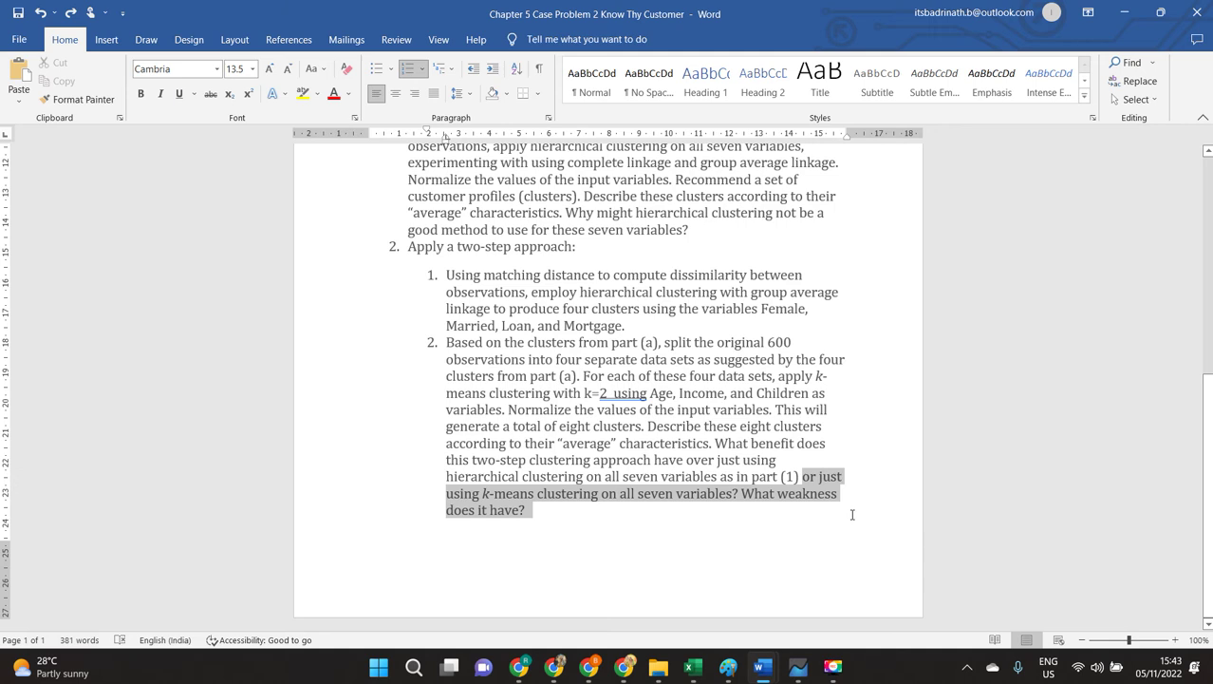
{"action": "left_click", "coordinate": [750, 549]}
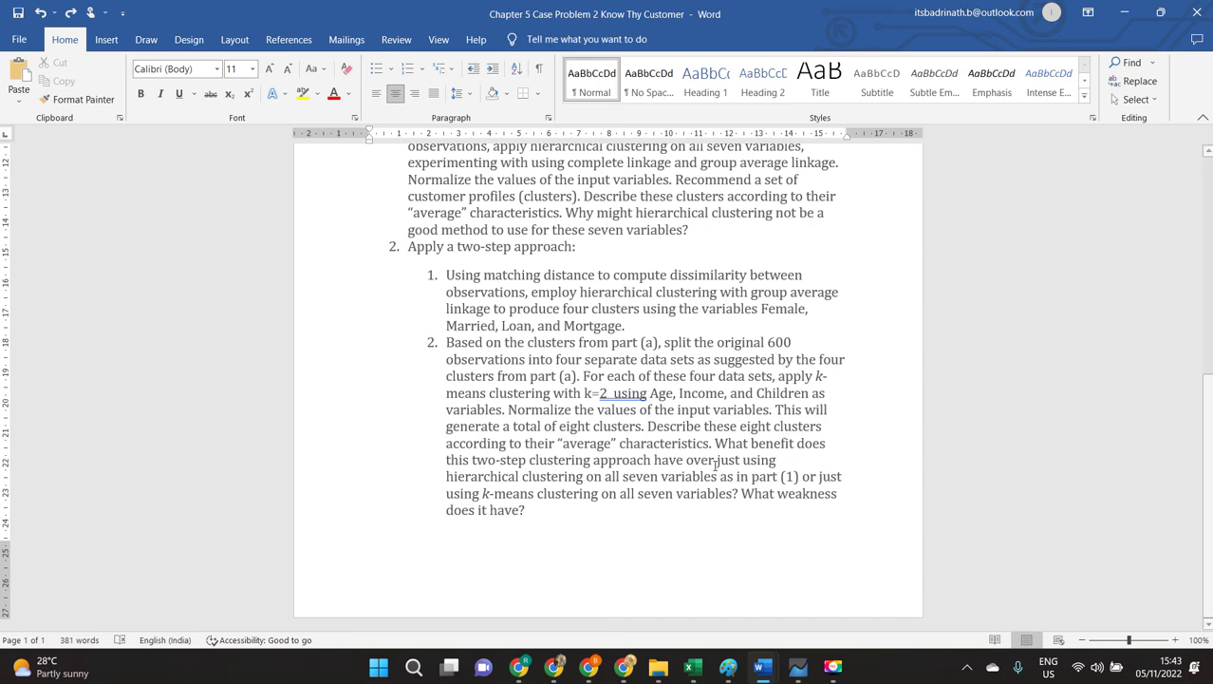
{"action": "scroll", "coordinate": [755, 413], "scroll_direction": "up", "scroll_amount": 2}
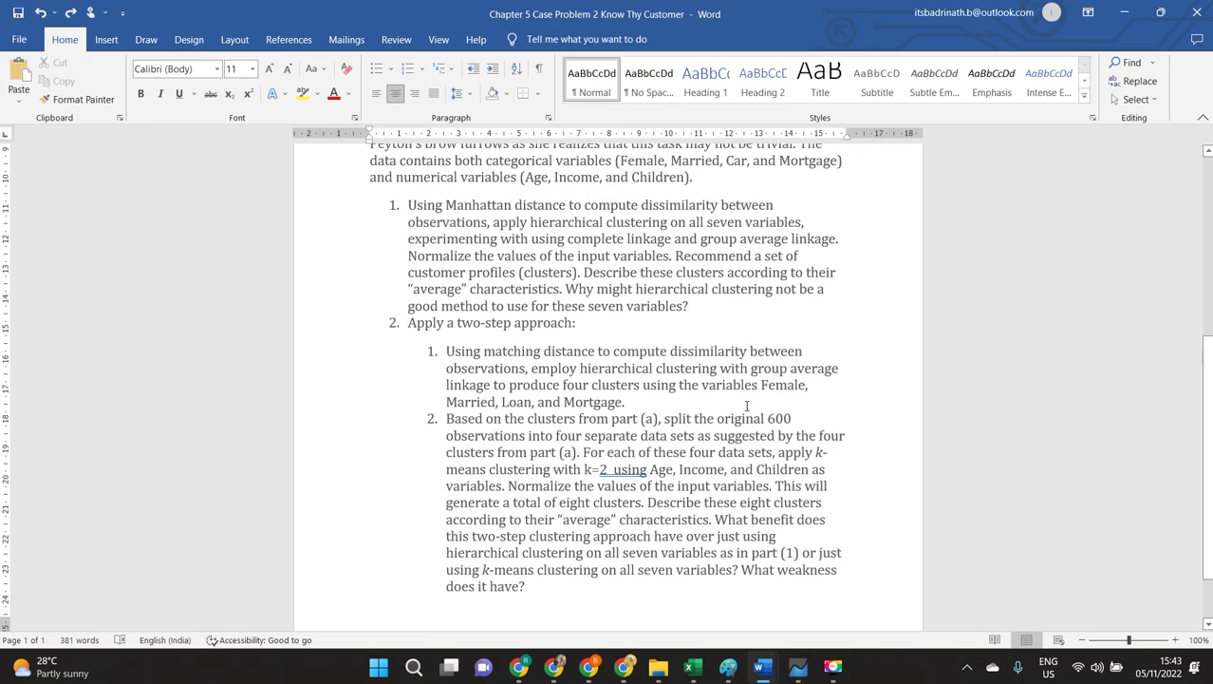
Return to the Word solution template and view its "Week 2 Case Problem" title page.
{"action": "key", "text": "alt+Tab"}
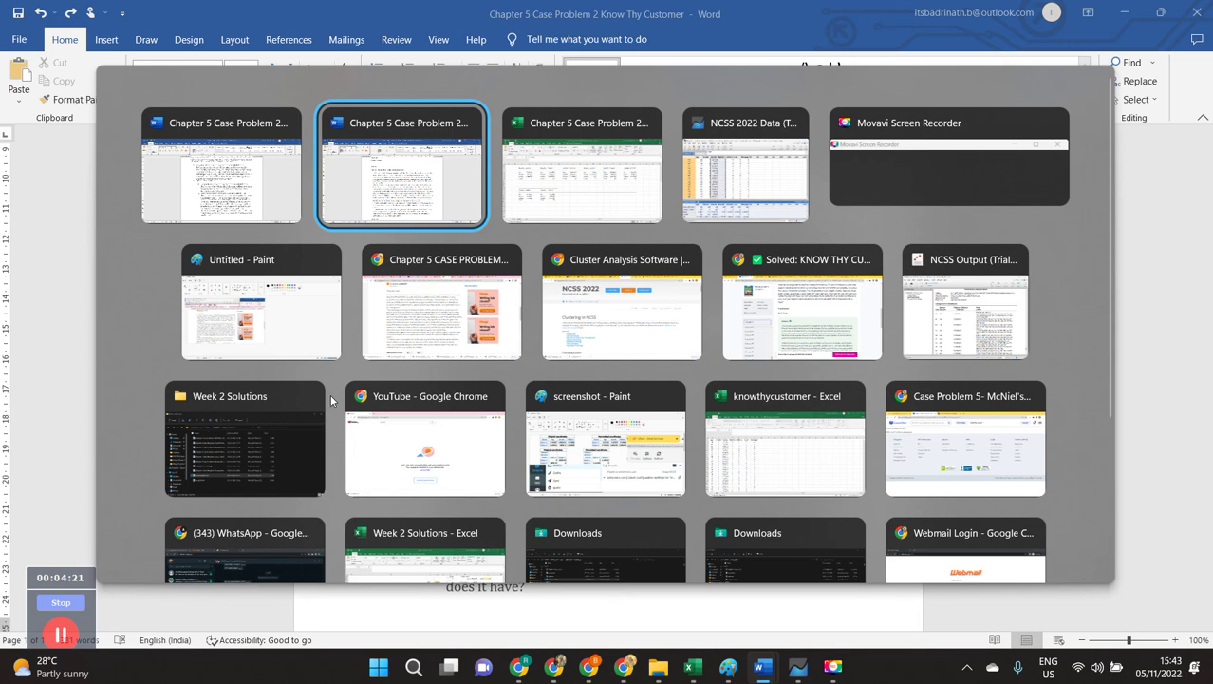
{"action": "key", "text": "Tab"}
{"action": "key", "text": "shift+Tab"}
{"action": "key", "text": "shift+Tab"}
{"action": "key", "text": "Tab"}
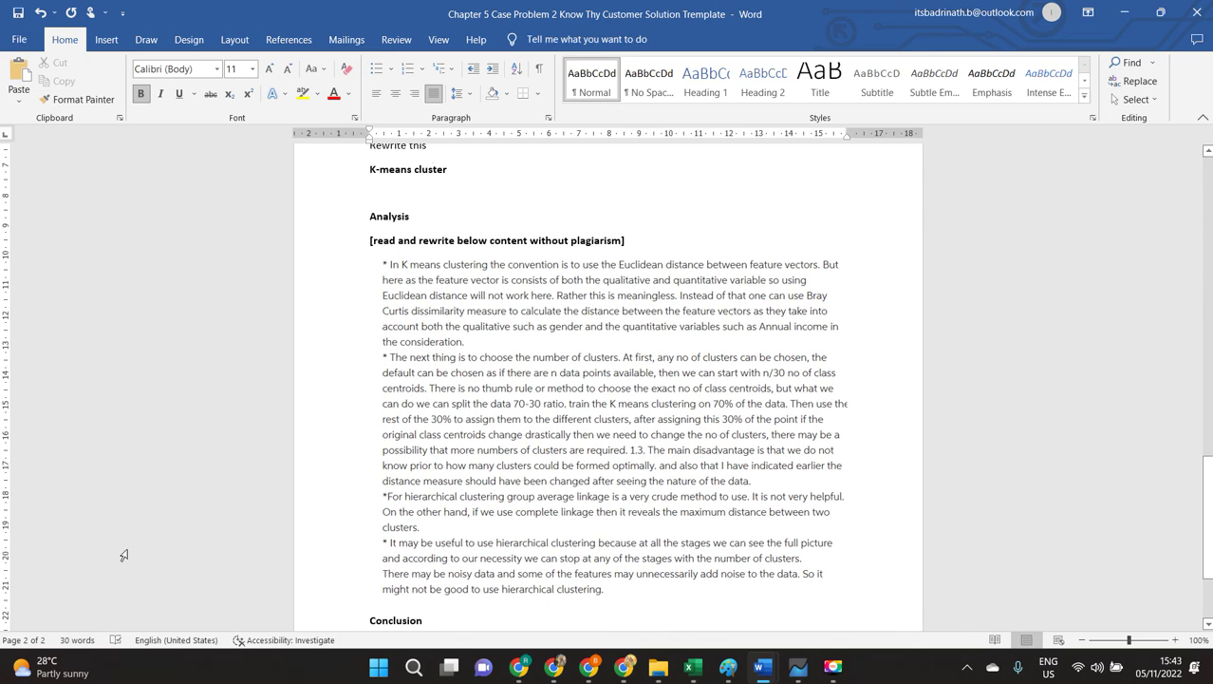
{"action": "scroll", "coordinate": [501, 211], "scroll_direction": "up", "scroll_amount": 15}
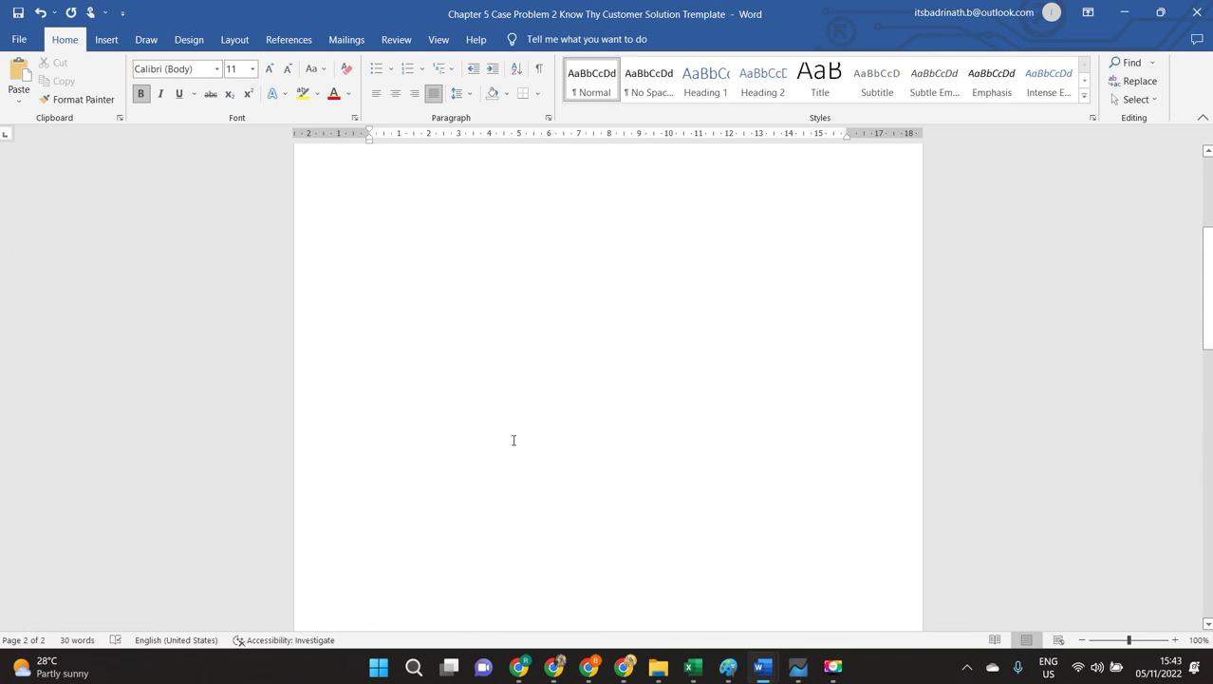
{"action": "scroll", "coordinate": [495, 372], "scroll_direction": "up", "scroll_amount": 5}
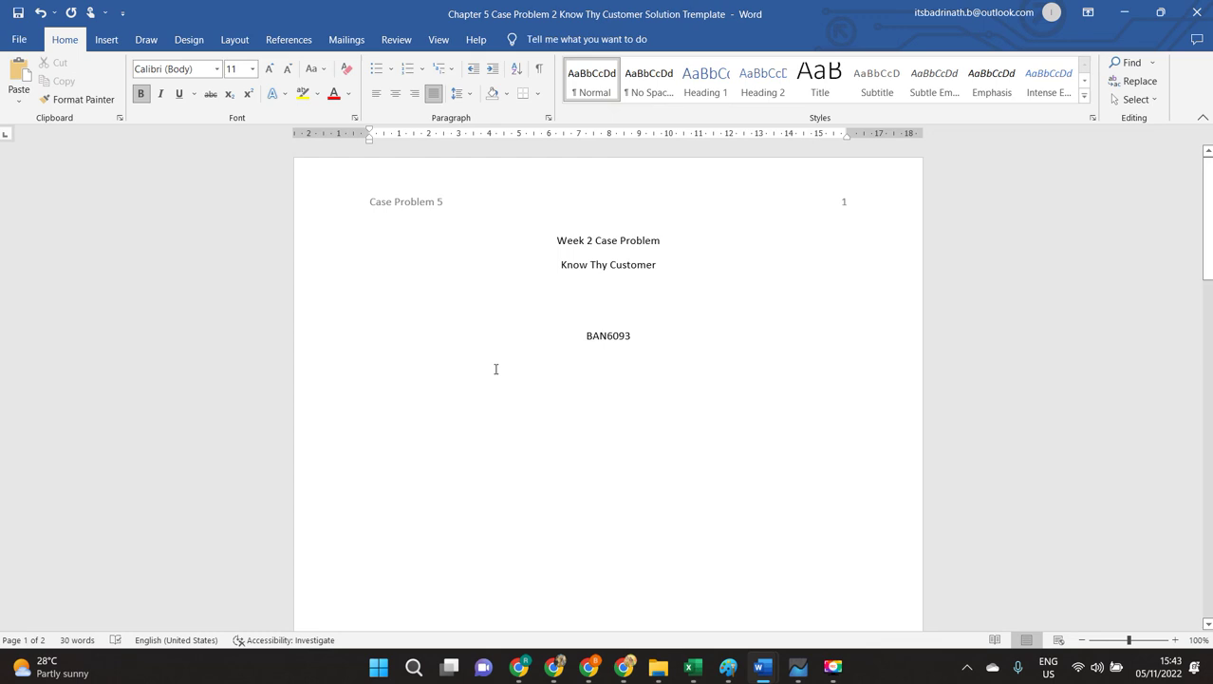